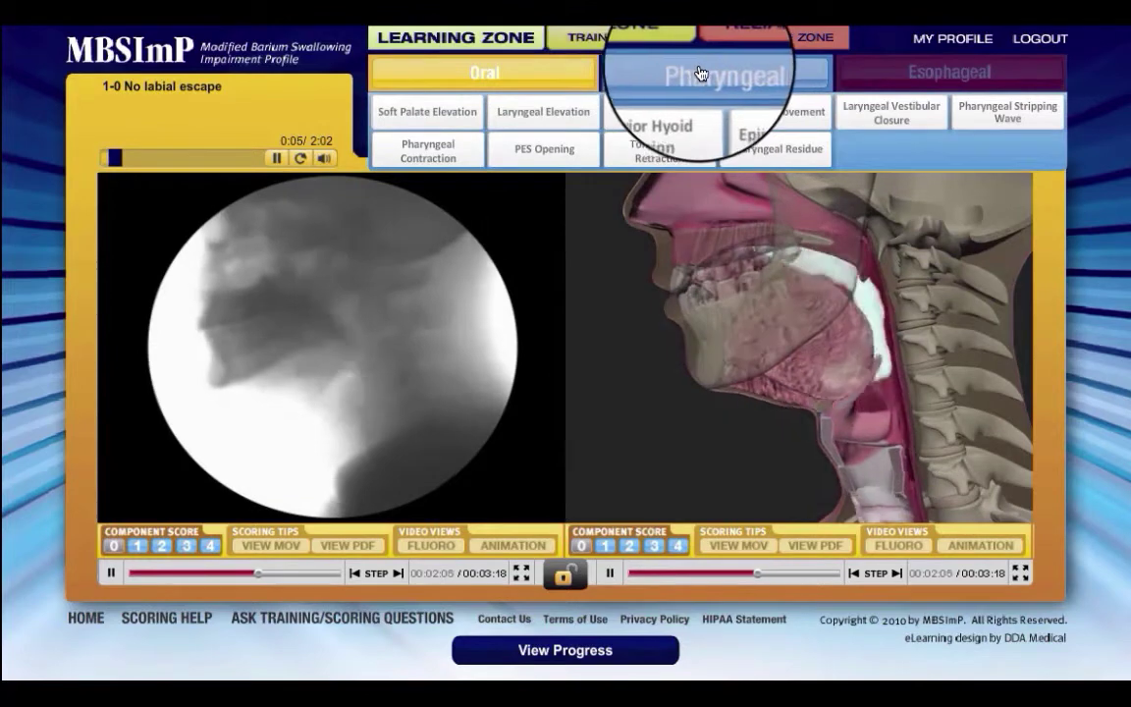
Show the Lip Closure score 0 fluoroscopy and animation videos in full screen.
{"action": "mouse_move", "coordinate": [918, 66]}
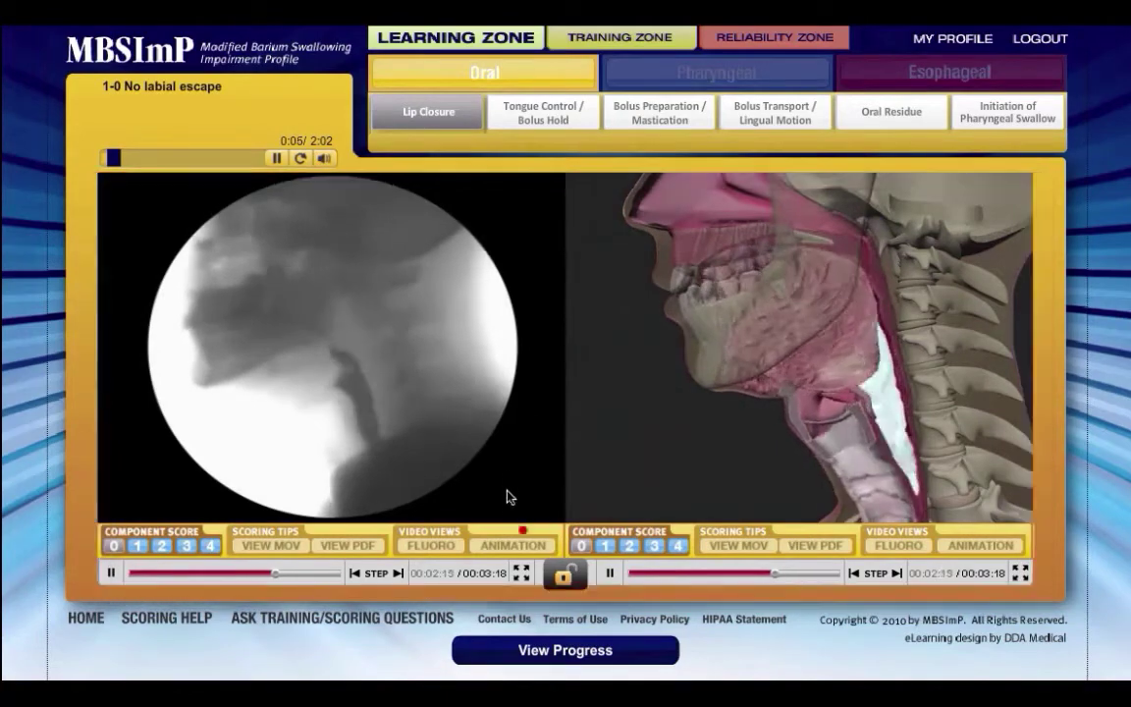
{"action": "left_click", "coordinate": [523, 573]}
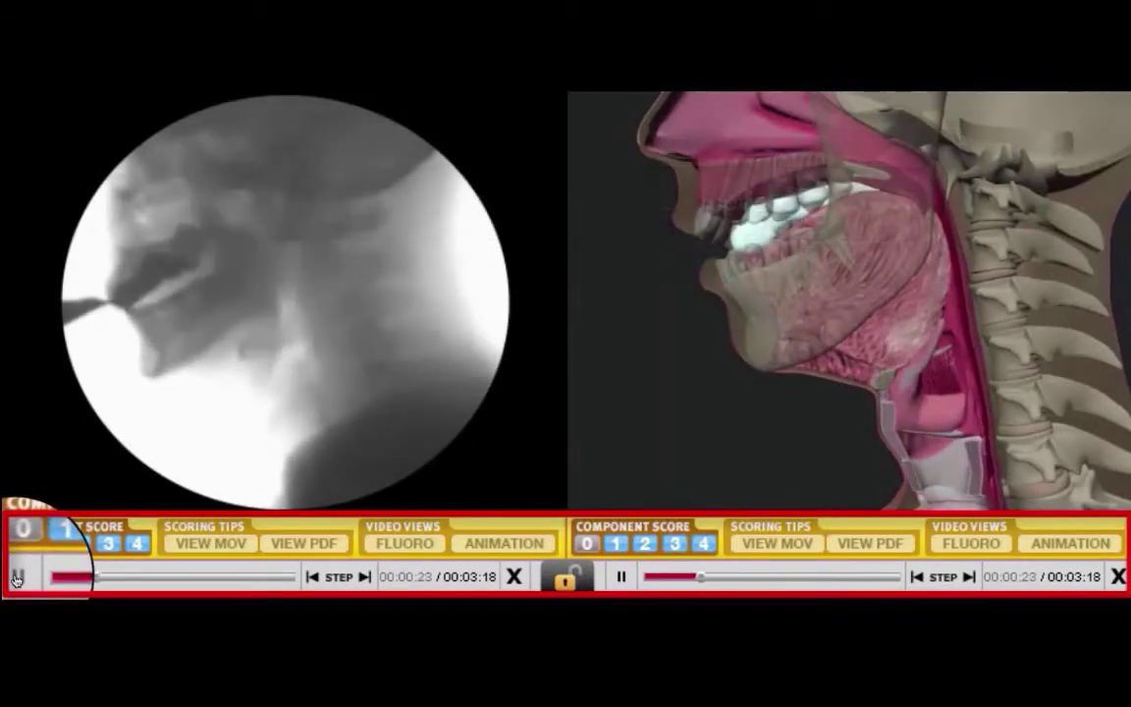
Pause the fluoroscopy, sync both players, and review Lip Closure example clips for scores 1–4.
{"action": "left_click", "coordinate": [17, 578]}
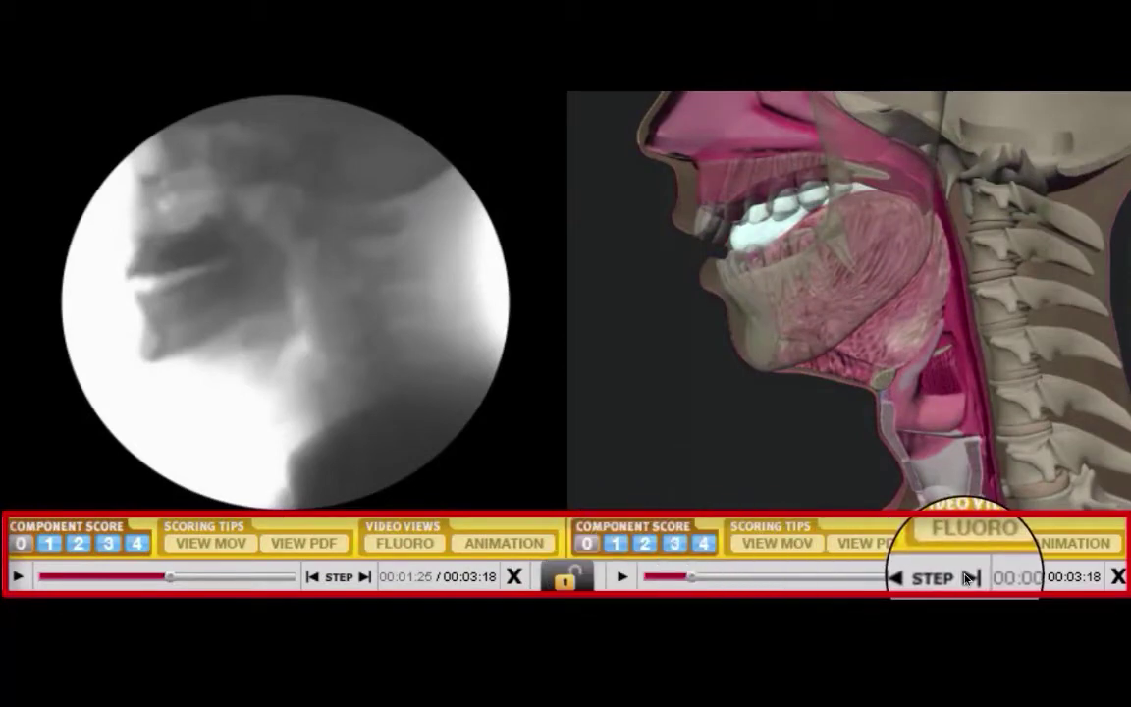
{"action": "left_click", "coordinate": [566, 577]}
{"action": "left_click", "coordinate": [54, 546]}
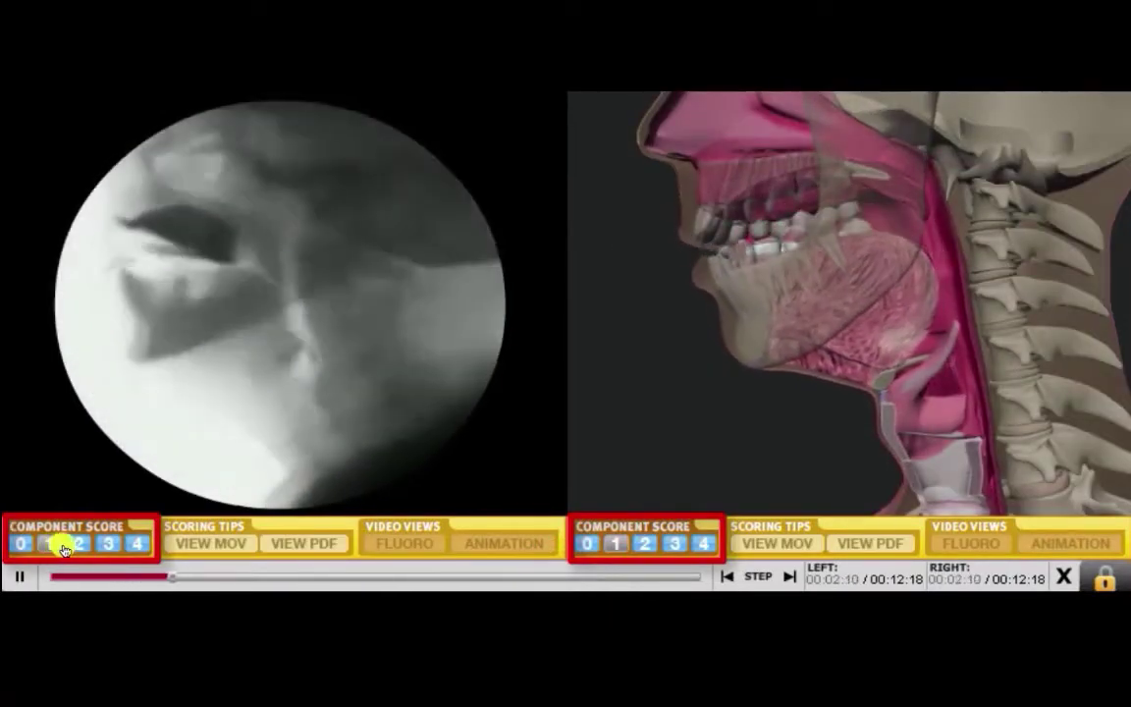
{"action": "left_click", "coordinate": [77, 547]}
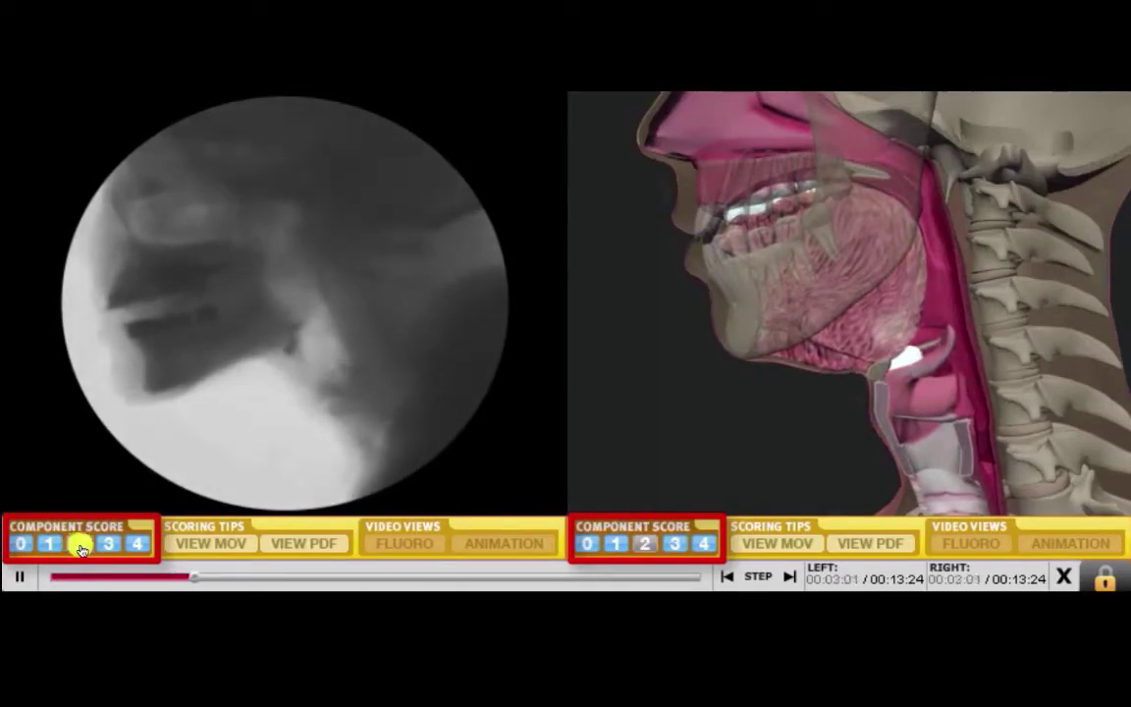
{"action": "left_click", "coordinate": [683, 546]}
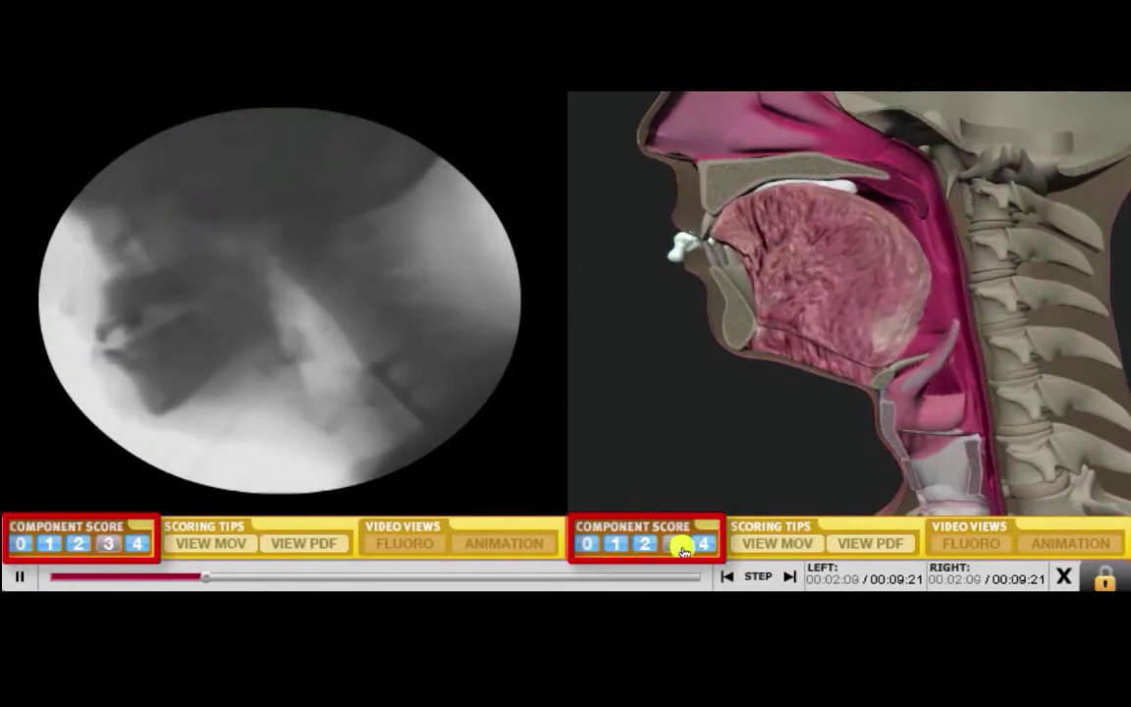
{"action": "left_click", "coordinate": [706, 545]}
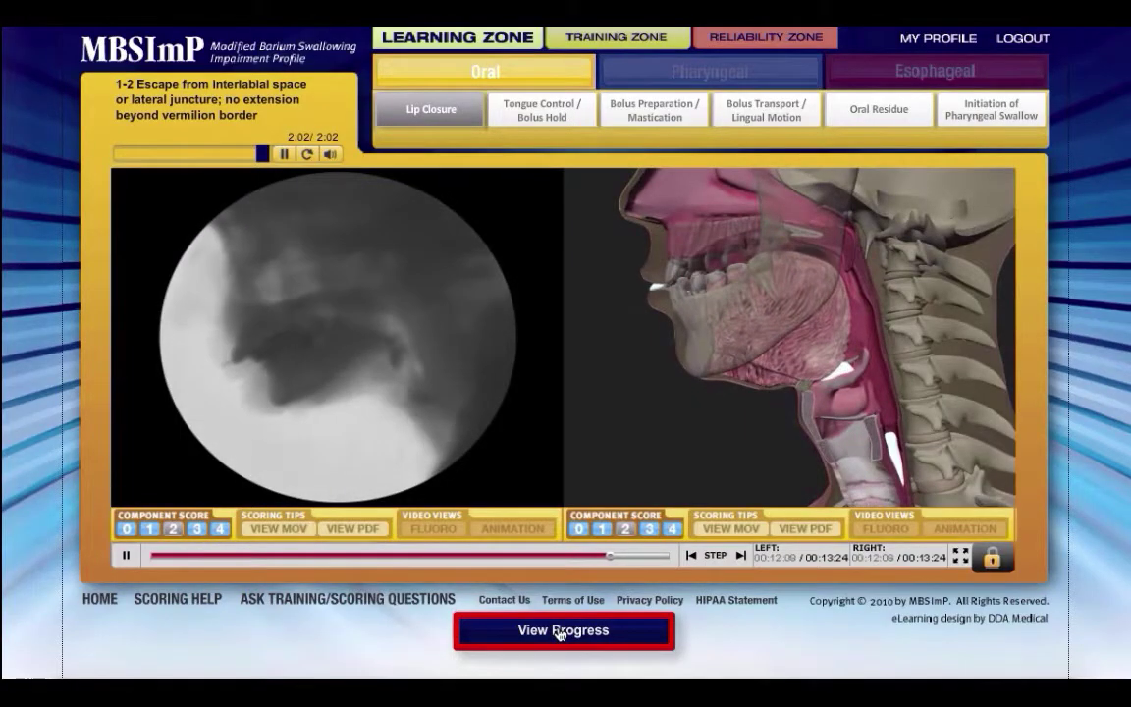
{"action": "left_click", "coordinate": [560, 632]}
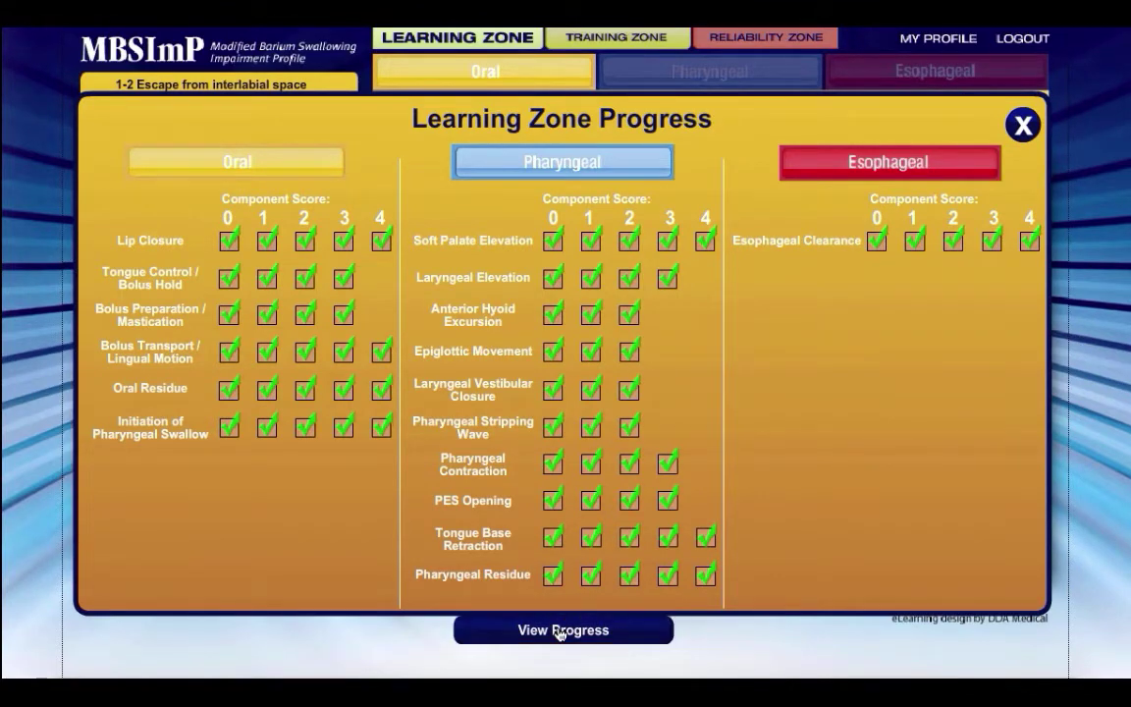
{"action": "left_click", "coordinate": [1025, 124]}
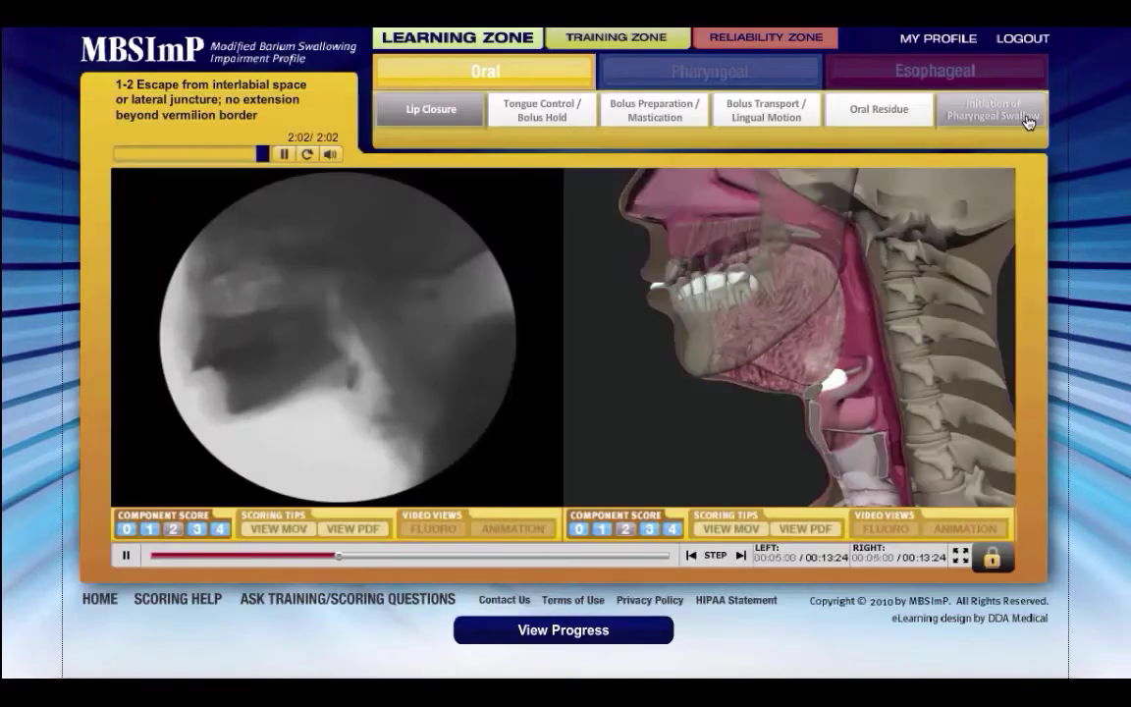
Start the Swallow by Swallow exercise in the Training Zone.
{"action": "left_click", "coordinate": [625, 39]}
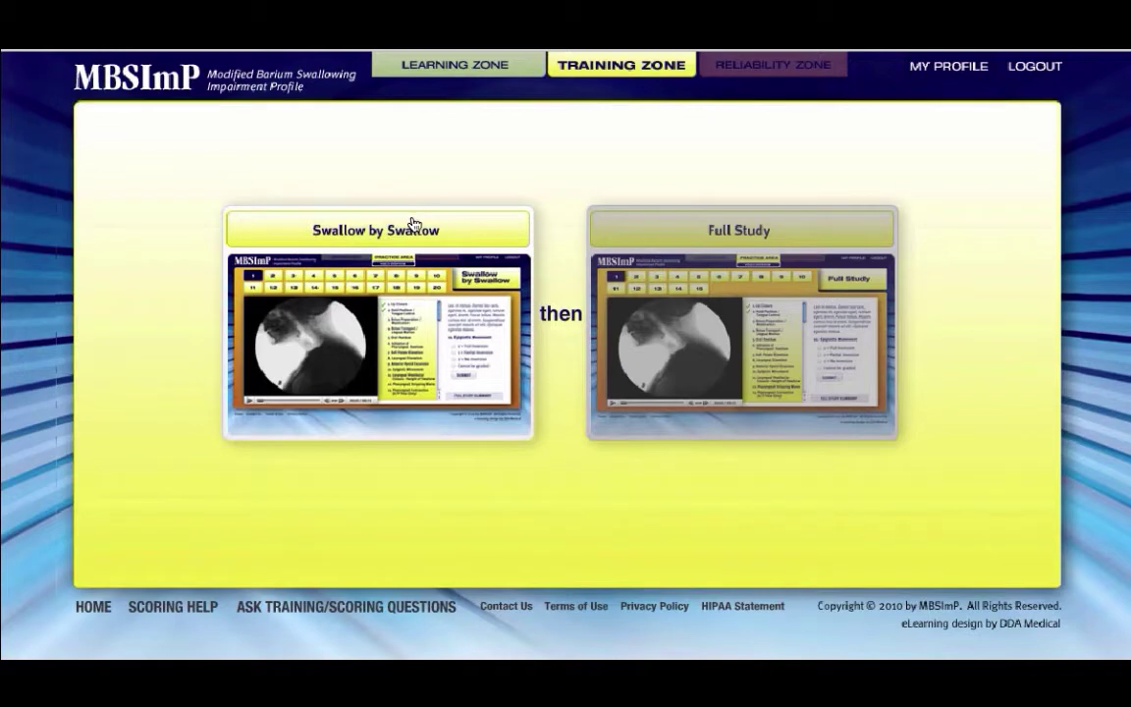
{"action": "left_click", "coordinate": [412, 226]}
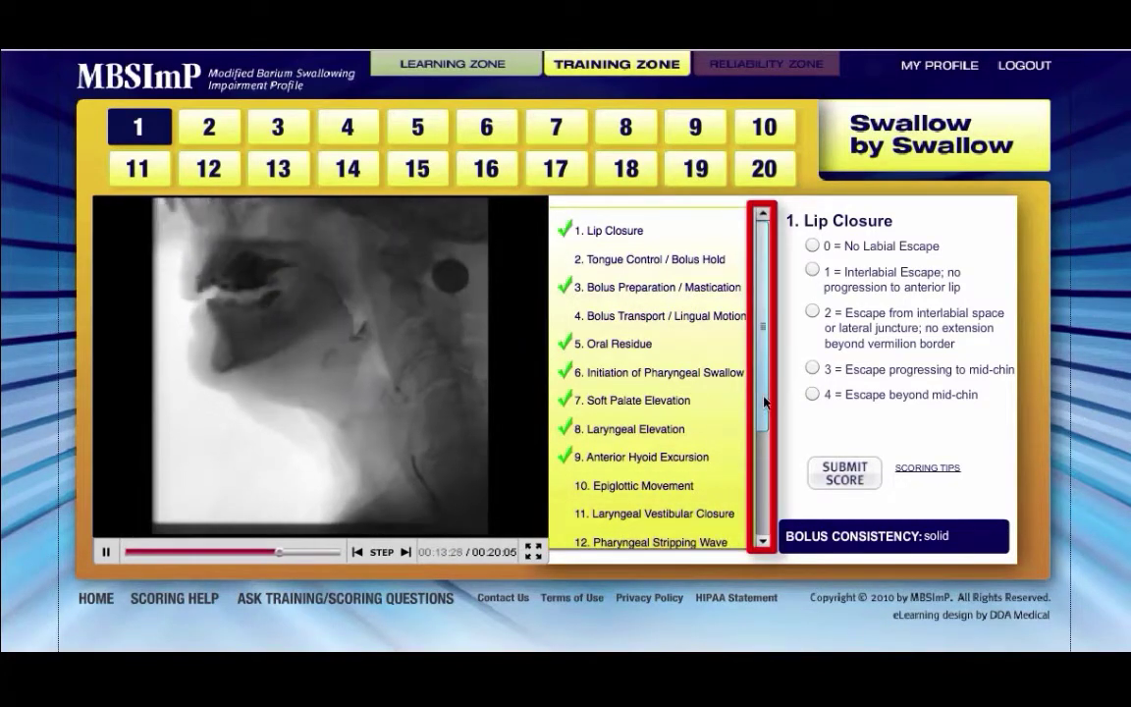
Read the scoring tips and submit swallow 1 Laryngeal Vestibular Closure as 0.
{"action": "scroll", "coordinate": [764, 433], "scroll_direction": "down", "scroll_amount": 1}
{"action": "scroll", "coordinate": [764, 433], "scroll_direction": "down", "scroll_amount": 4}
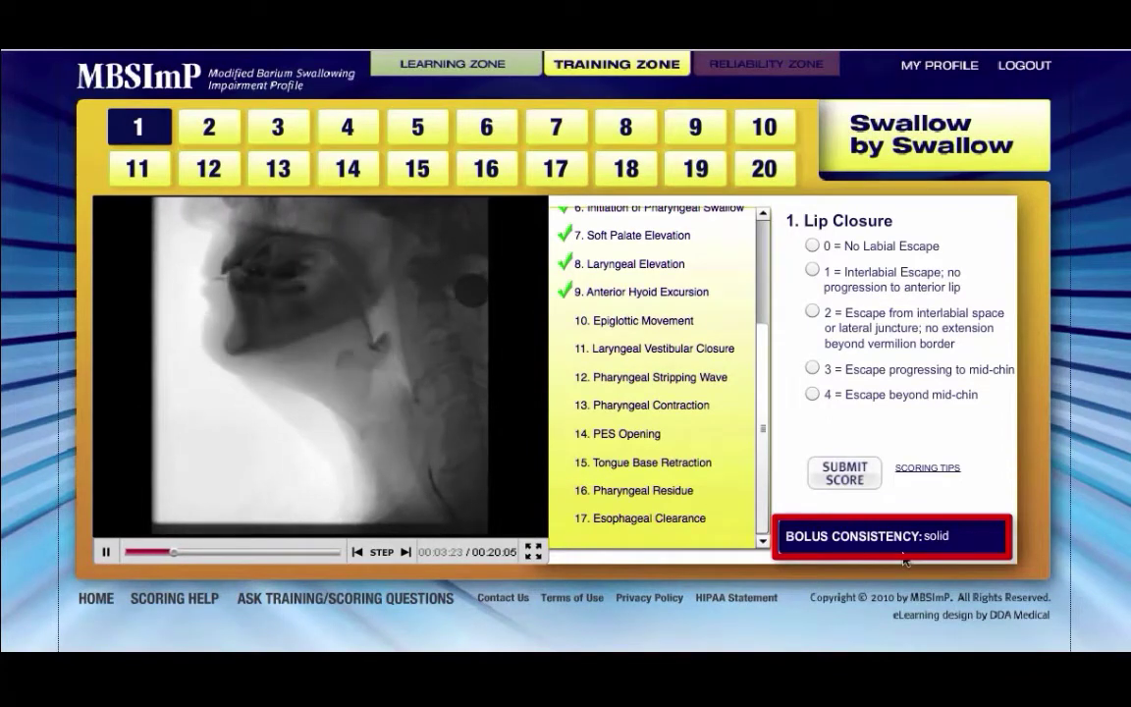
{"action": "left_click", "coordinate": [923, 475]}
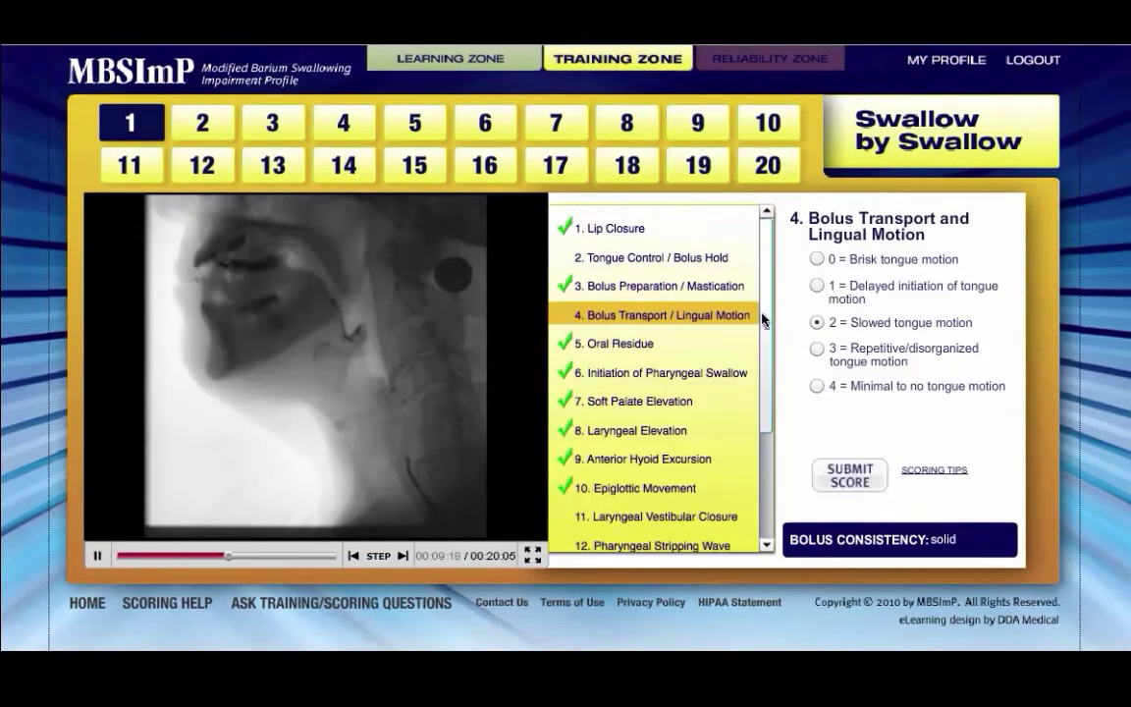
{"action": "scroll", "coordinate": [688, 324], "scroll_direction": "down", "scroll_amount": 4}
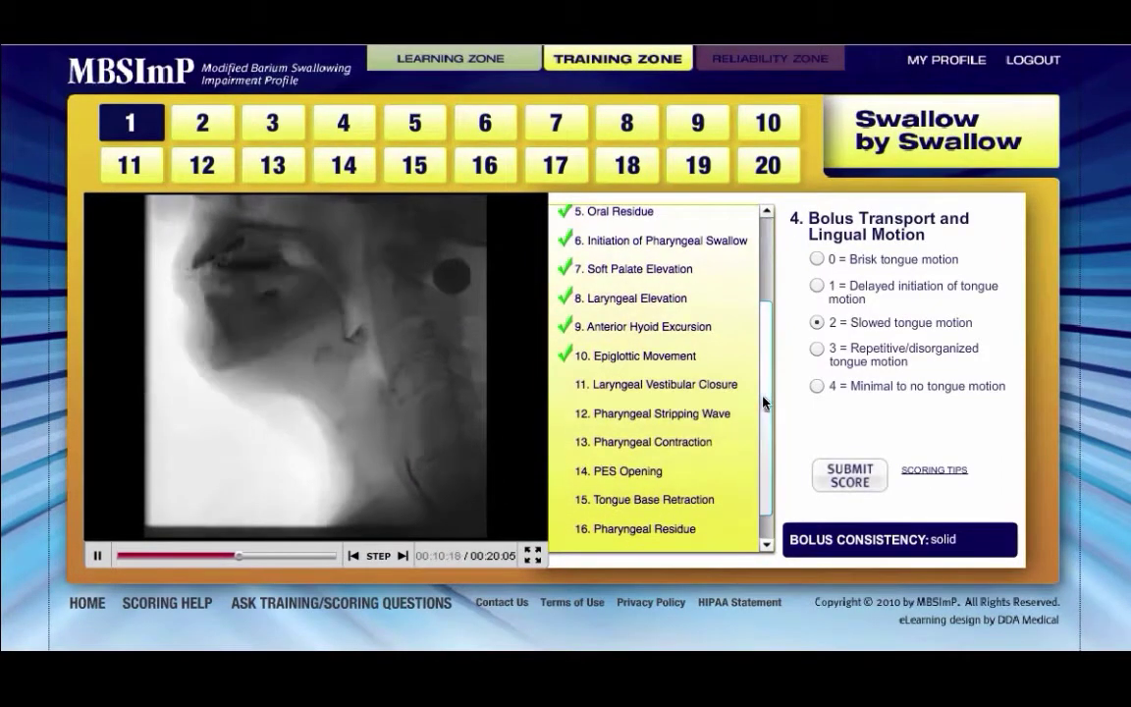
{"action": "left_click", "coordinate": [712, 392]}
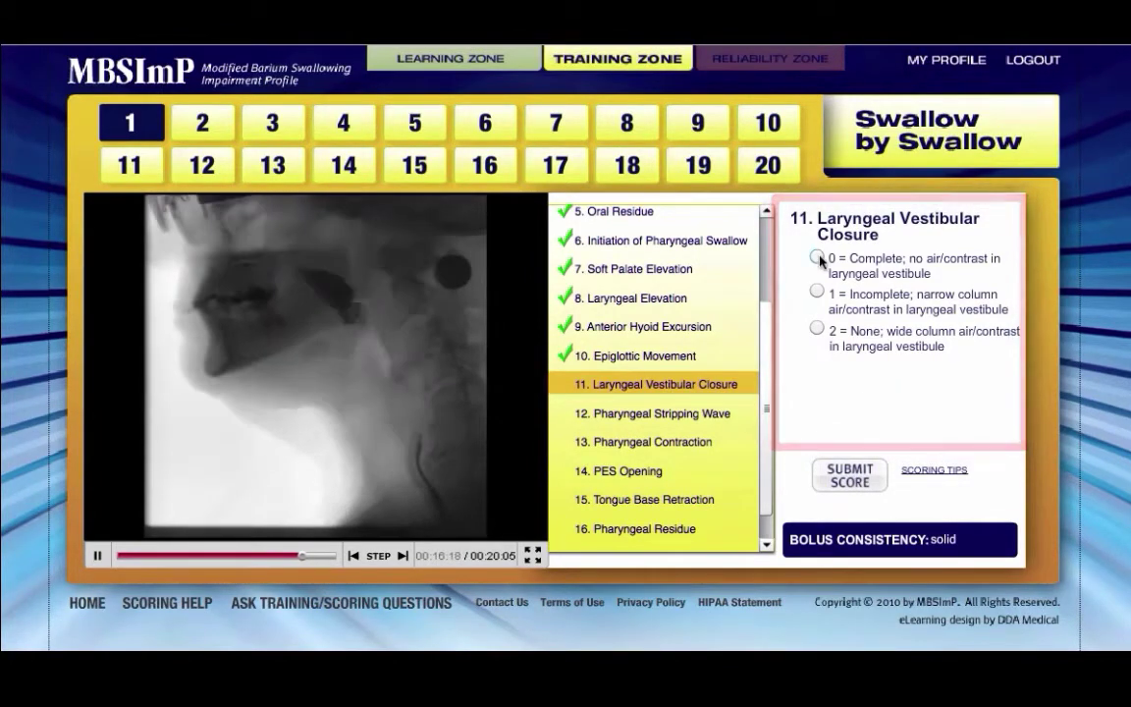
{"action": "left_click", "coordinate": [851, 475]}
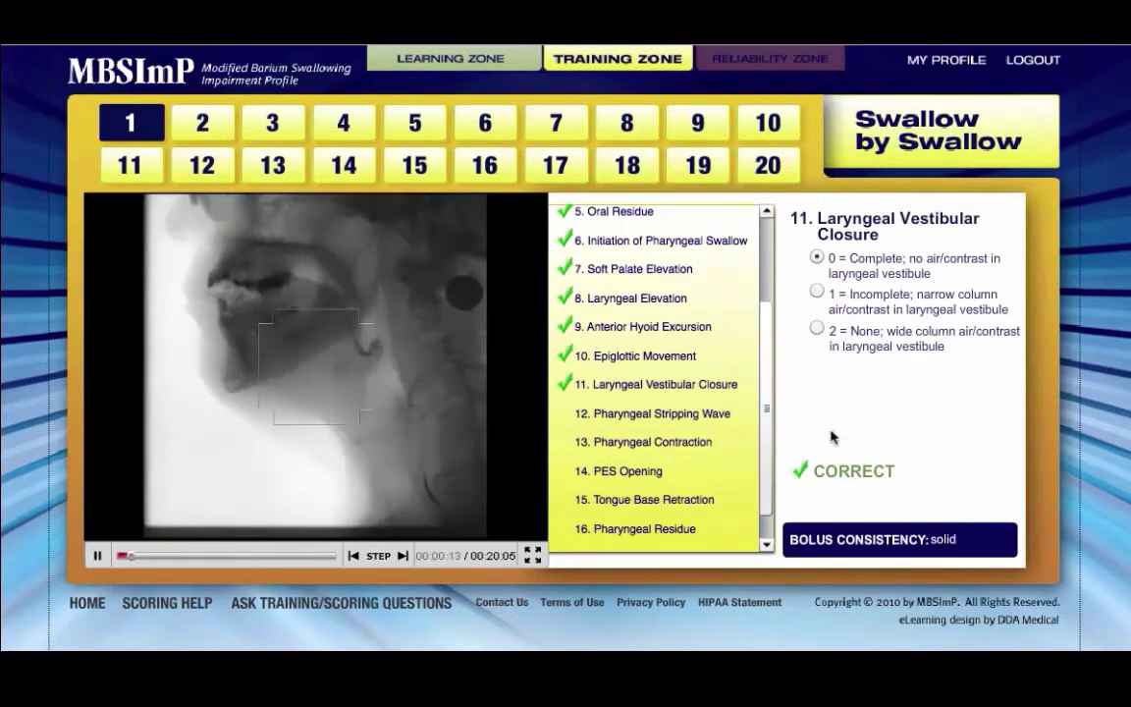
Submit Bolus Transport / Lingual Motion as 0, marked wrong with correct score 2.
{"action": "scroll", "coordinate": [689, 345], "scroll_direction": "up", "scroll_amount": 3}
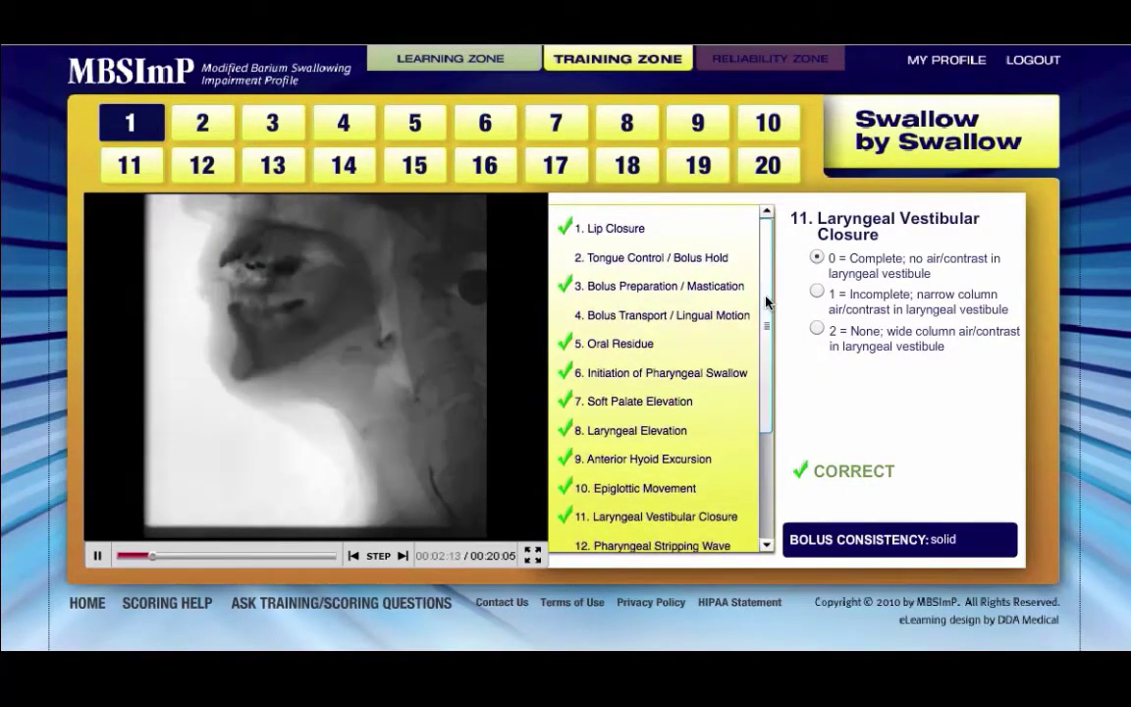
{"action": "left_click", "coordinate": [681, 316]}
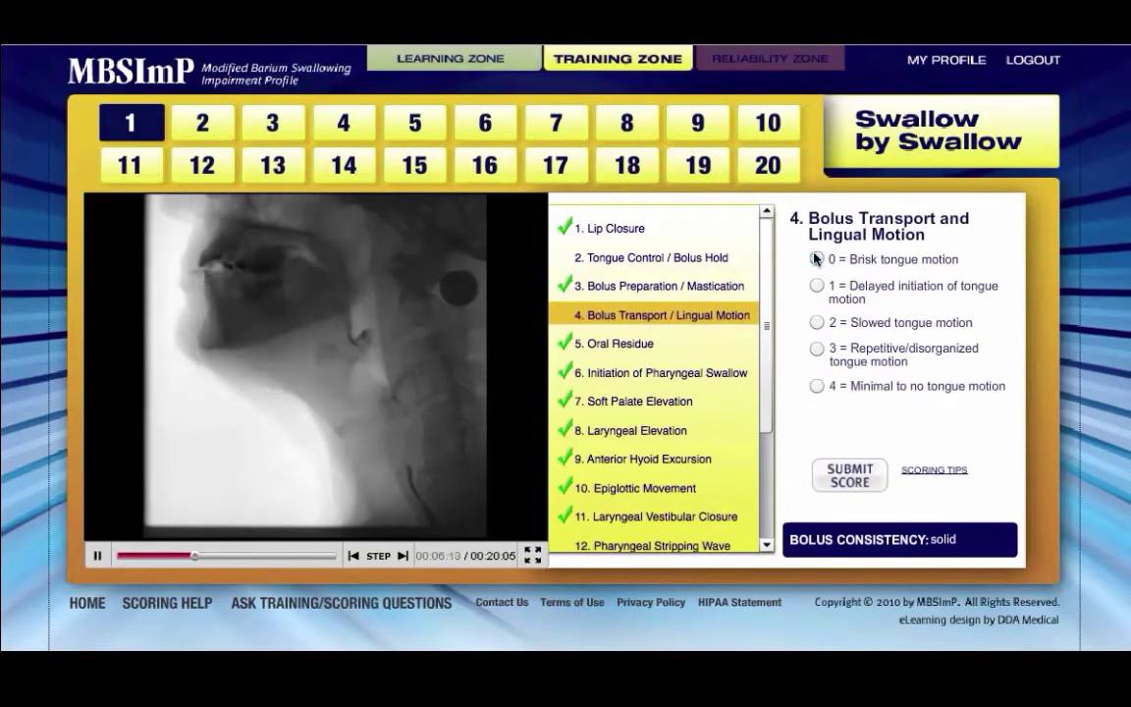
{"action": "left_click", "coordinate": [836, 480]}
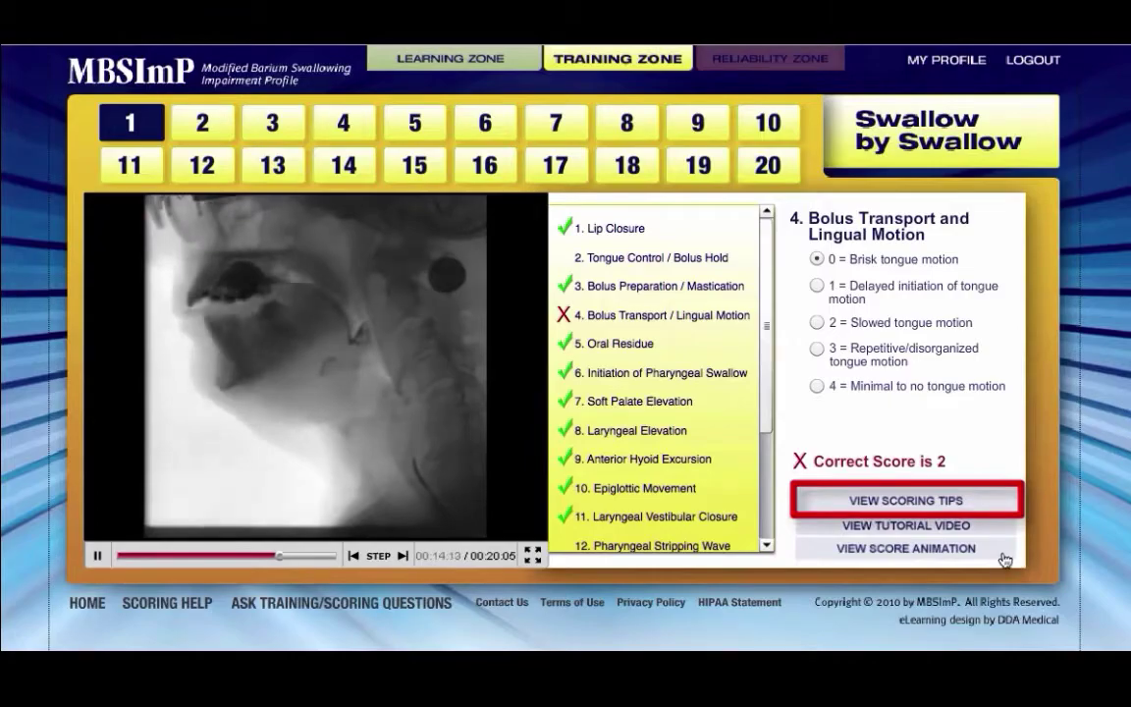
{"action": "left_click", "coordinate": [947, 499]}
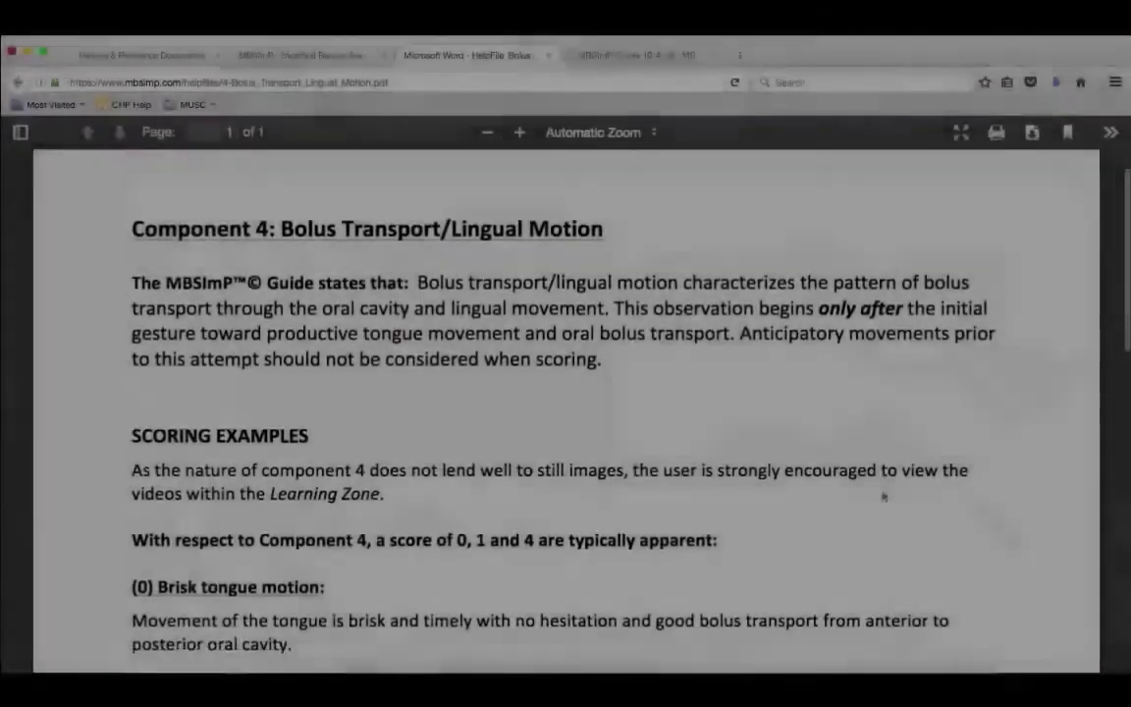
{"action": "scroll", "coordinate": [884, 497], "scroll_direction": "down", "scroll_amount": 10}
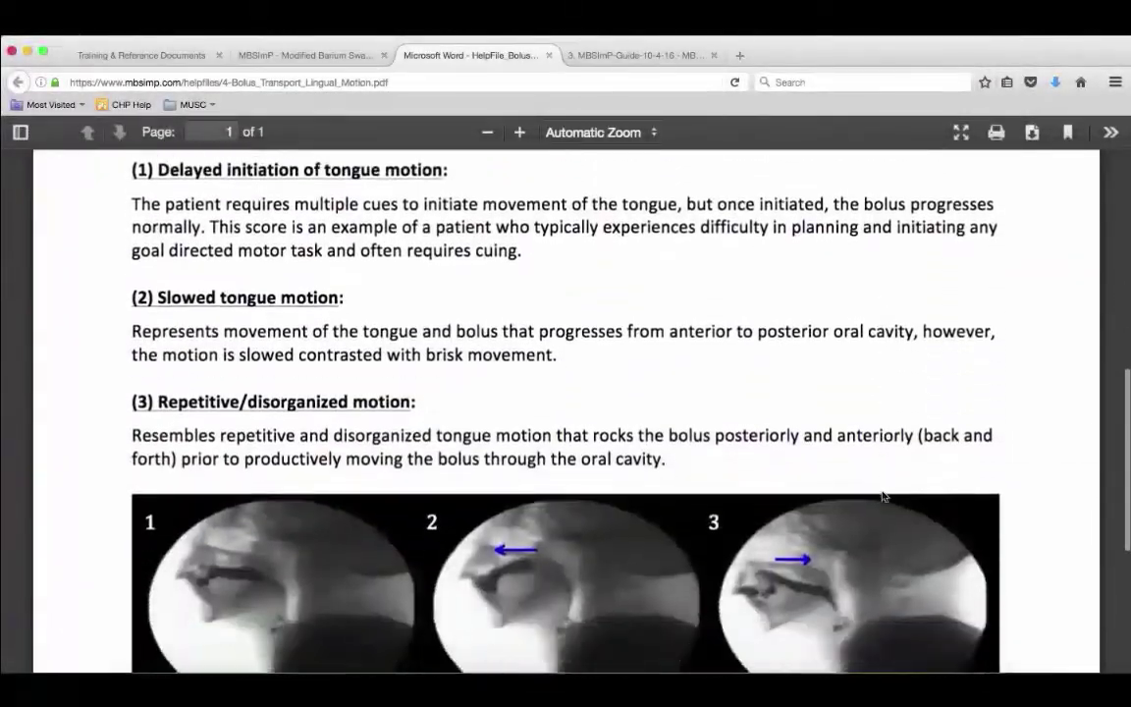
{"action": "scroll", "coordinate": [883, 497], "scroll_direction": "down", "scroll_amount": 5}
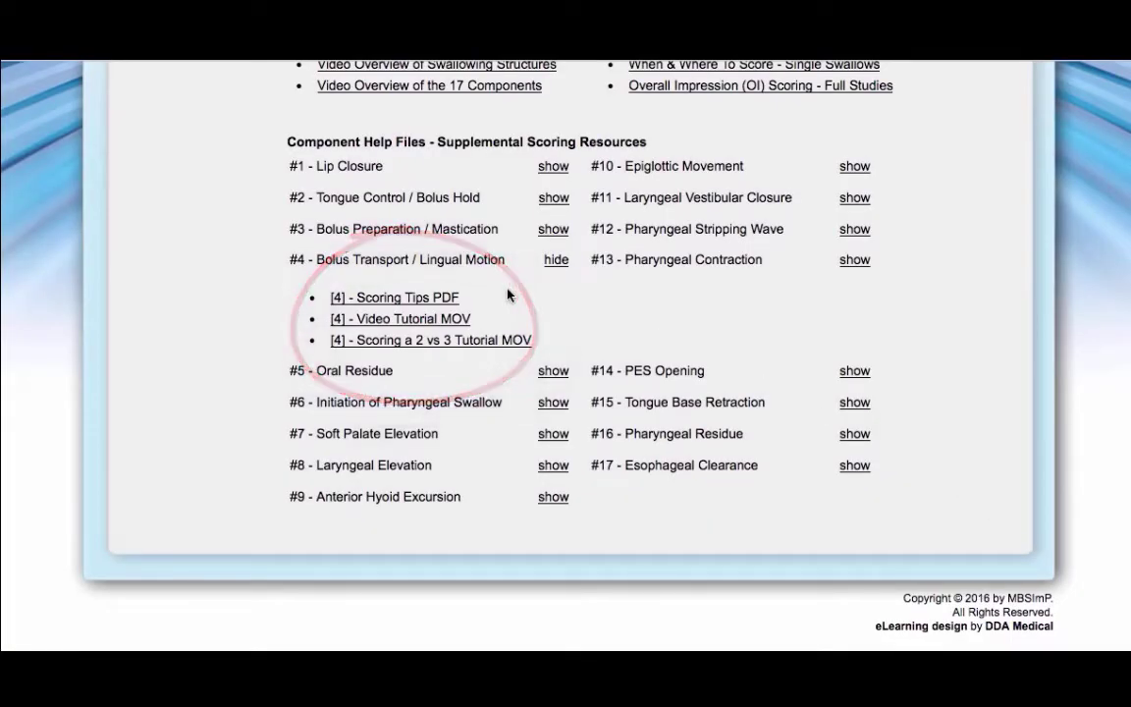
Watch the component 4 video tutorial full screen, then show swallow 1's score animation.
{"action": "left_click", "coordinate": [415, 319]}
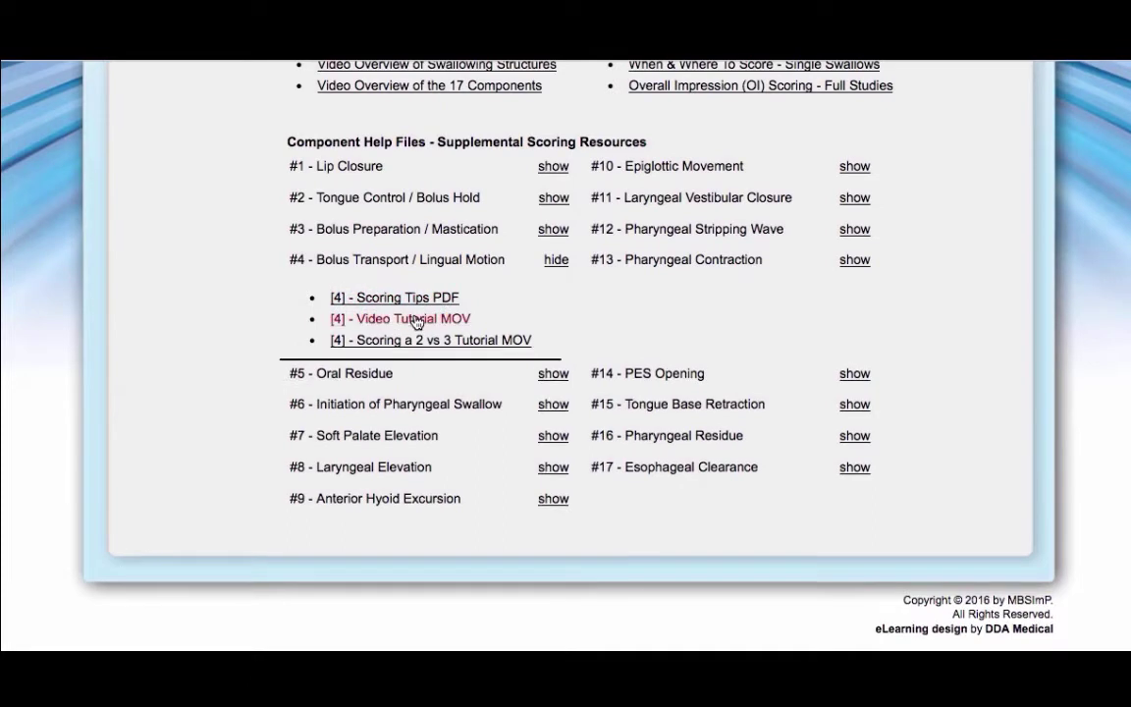
{"action": "left_click", "coordinate": [420, 457]}
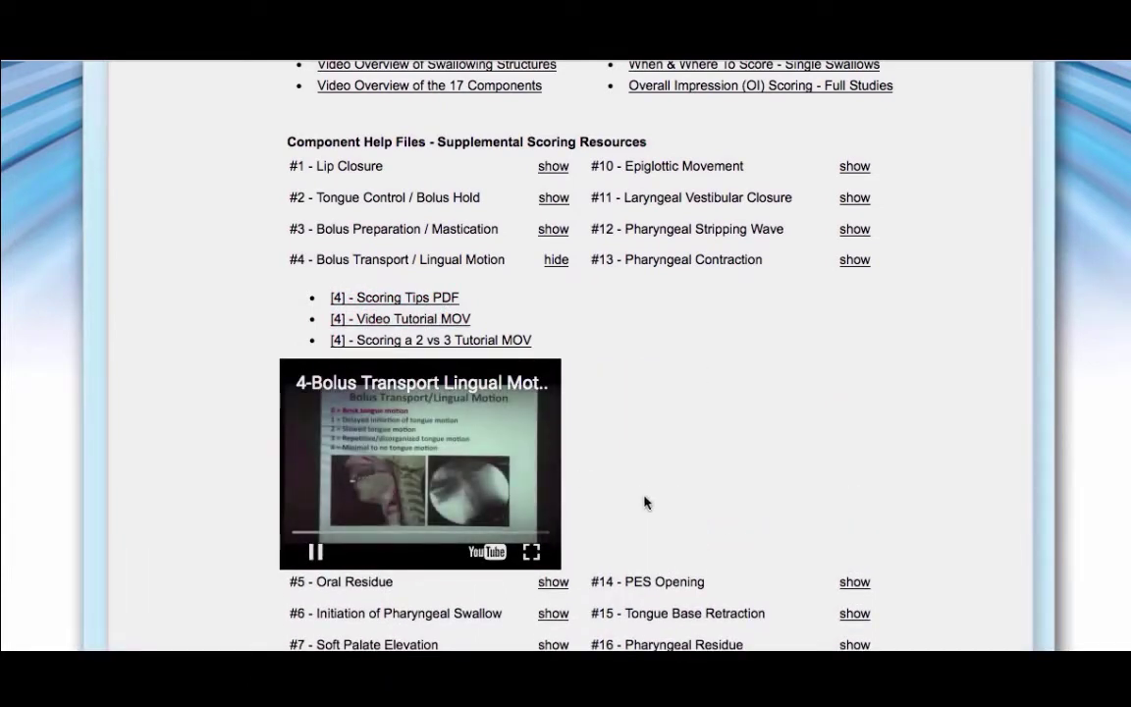
{"action": "left_click", "coordinate": [532, 552]}
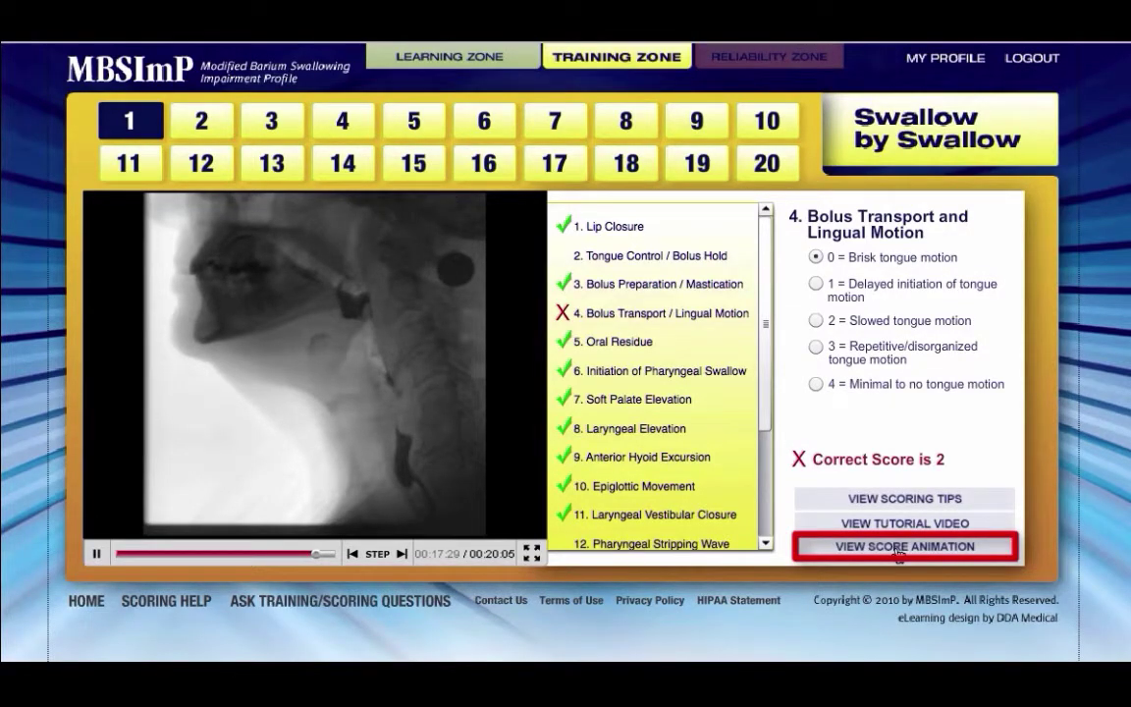
{"action": "left_click", "coordinate": [897, 548]}
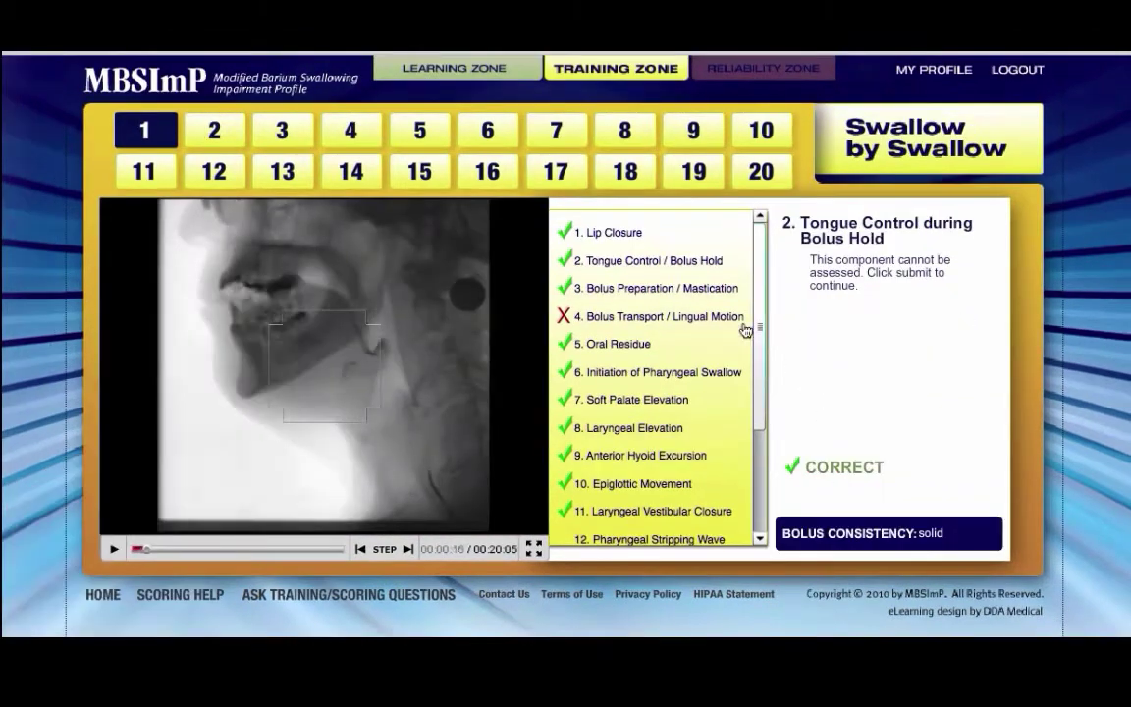
Rescore swallow 1 Bolus Transport / Lingual Motion as 2, slowed tongue motion.
{"action": "left_click", "coordinate": [685, 316]}
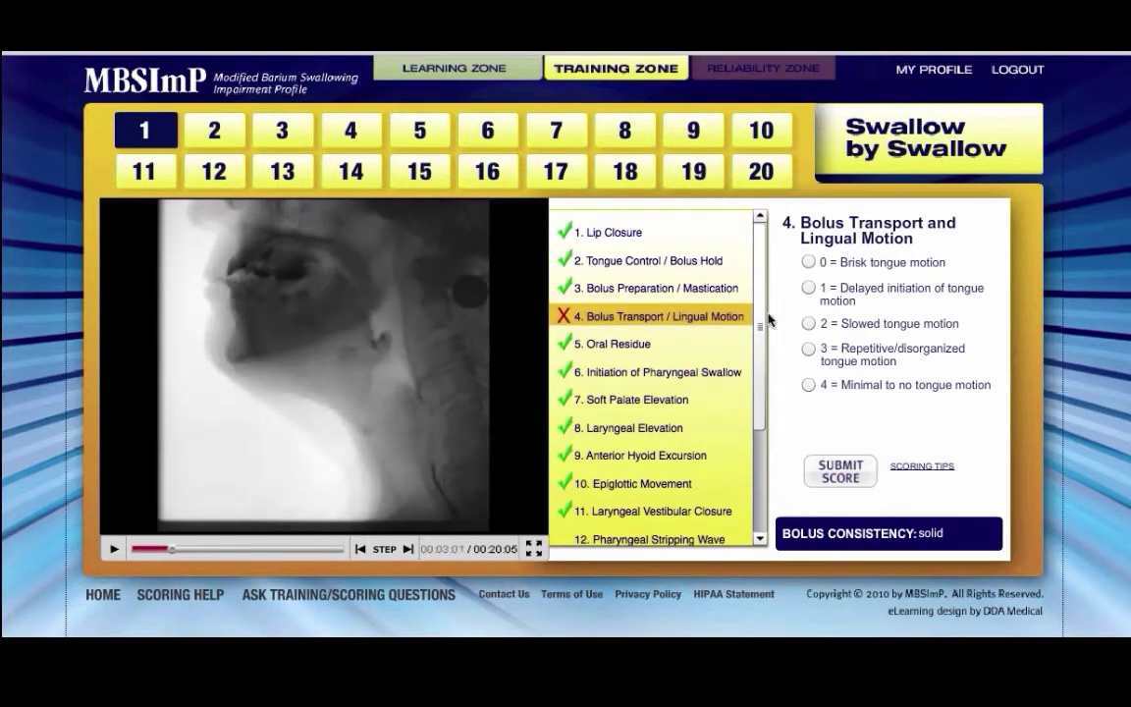
{"action": "left_click", "coordinate": [808, 324]}
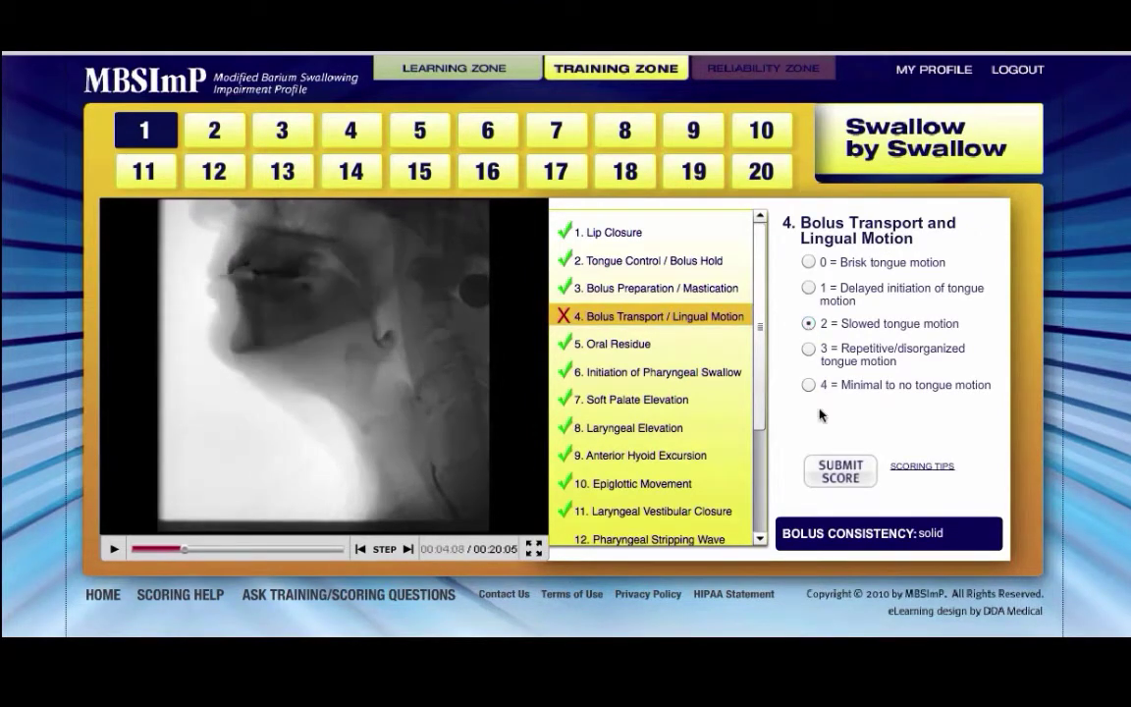
{"action": "left_click", "coordinate": [839, 472]}
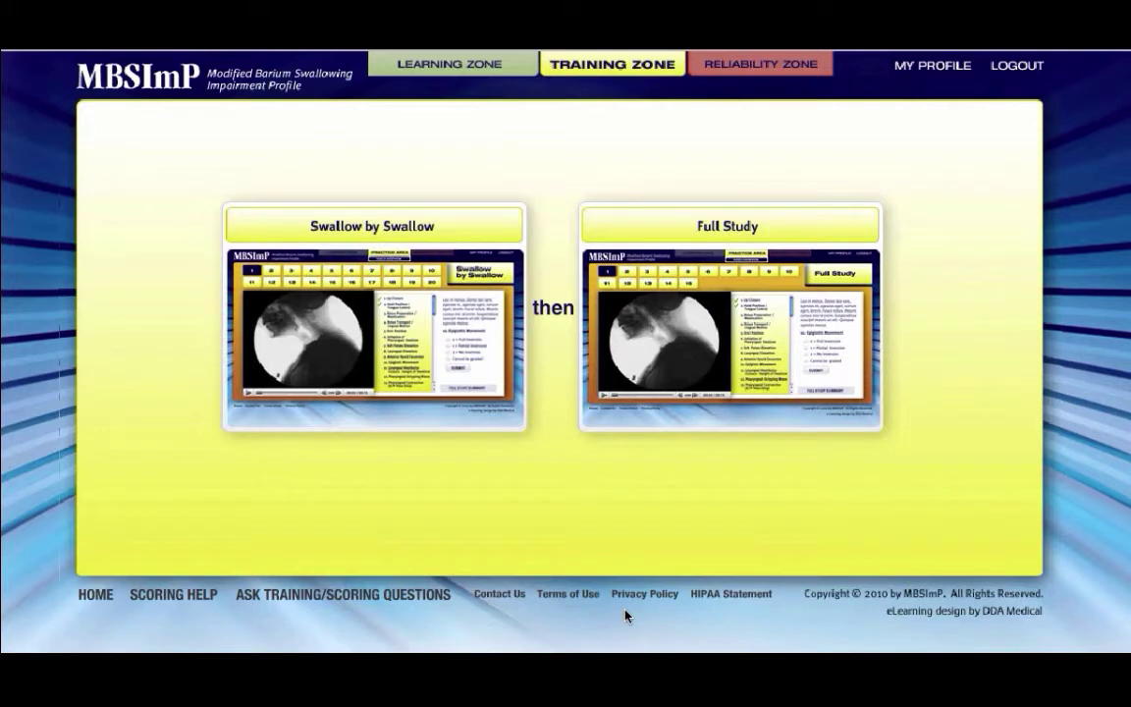
Open the Full Study exercise from the Training Zone overview.
{"action": "left_click", "coordinate": [668, 238]}
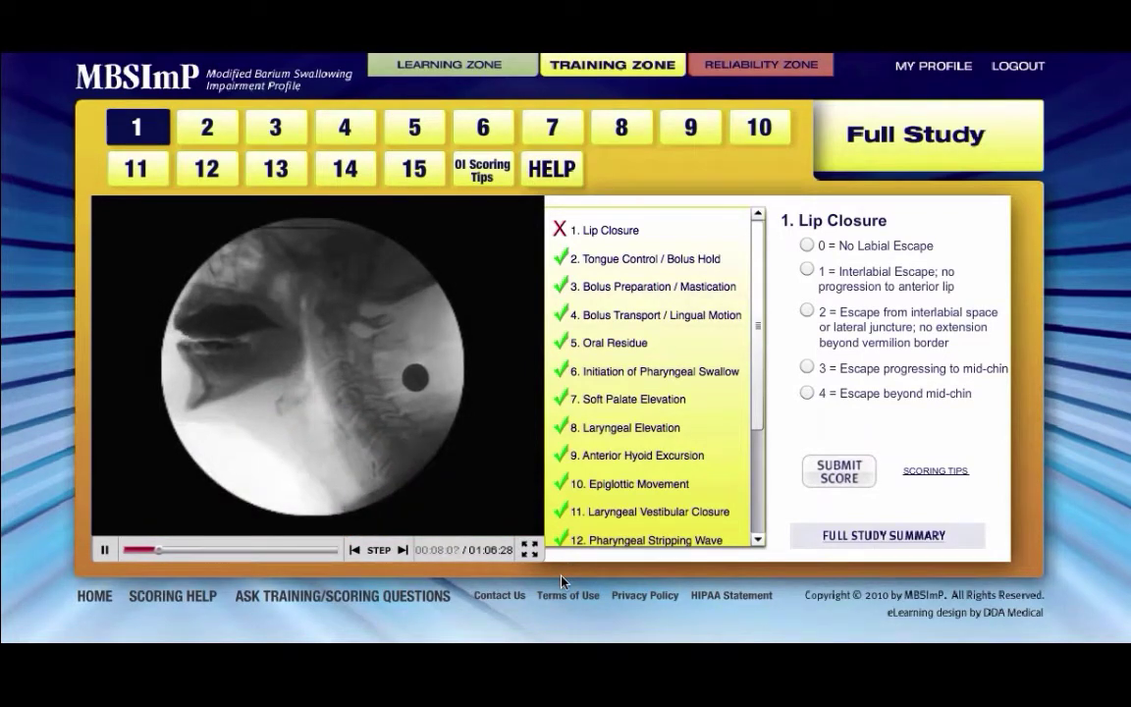
Review the patient's history of present illness and the Full Study scoring tips.
{"action": "left_click", "coordinate": [856, 536]}
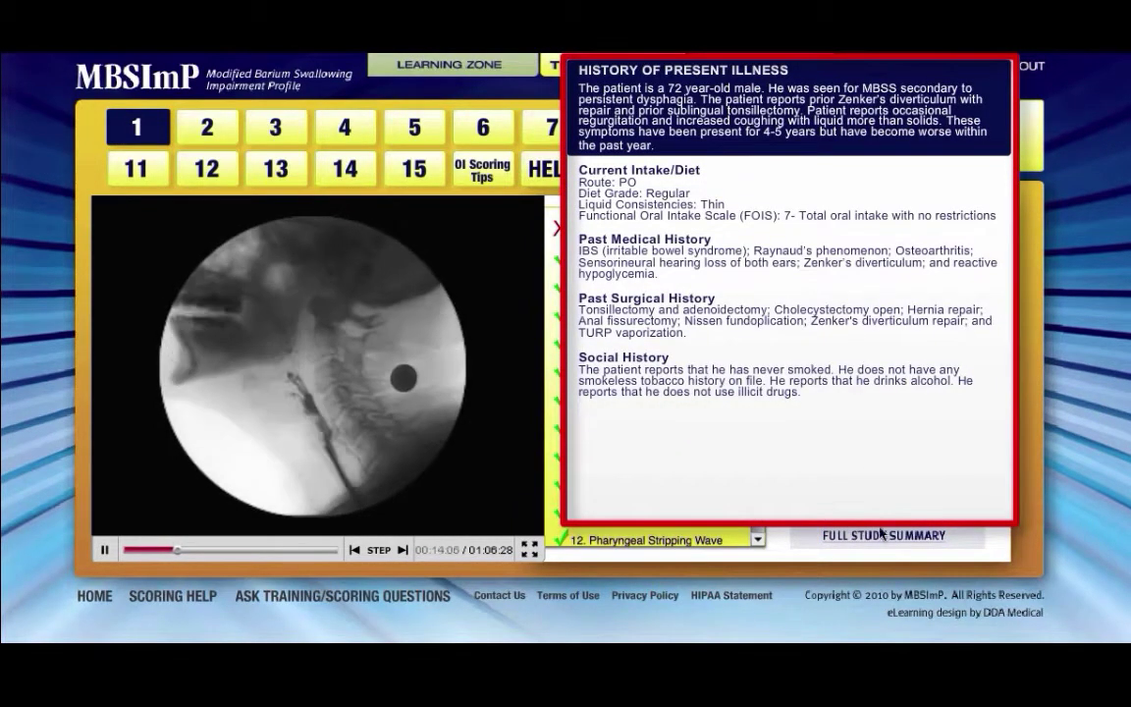
{"action": "left_click", "coordinate": [1003, 522]}
{"action": "left_click", "coordinate": [941, 473]}
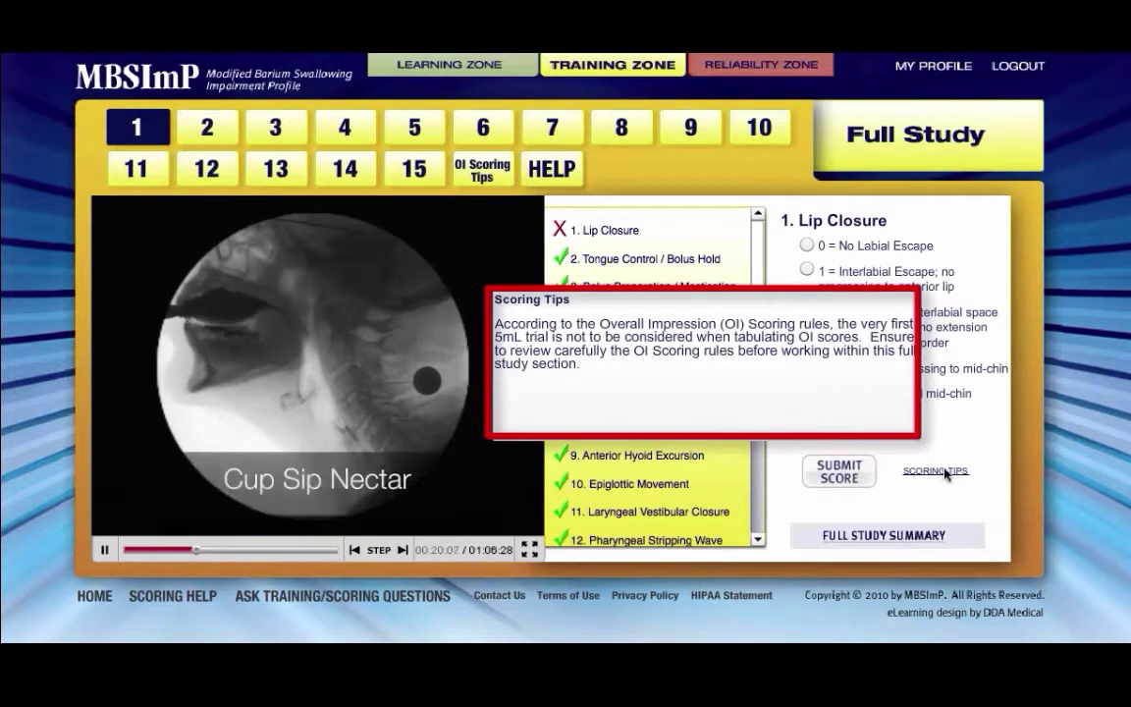
{"action": "left_click", "coordinate": [941, 473]}
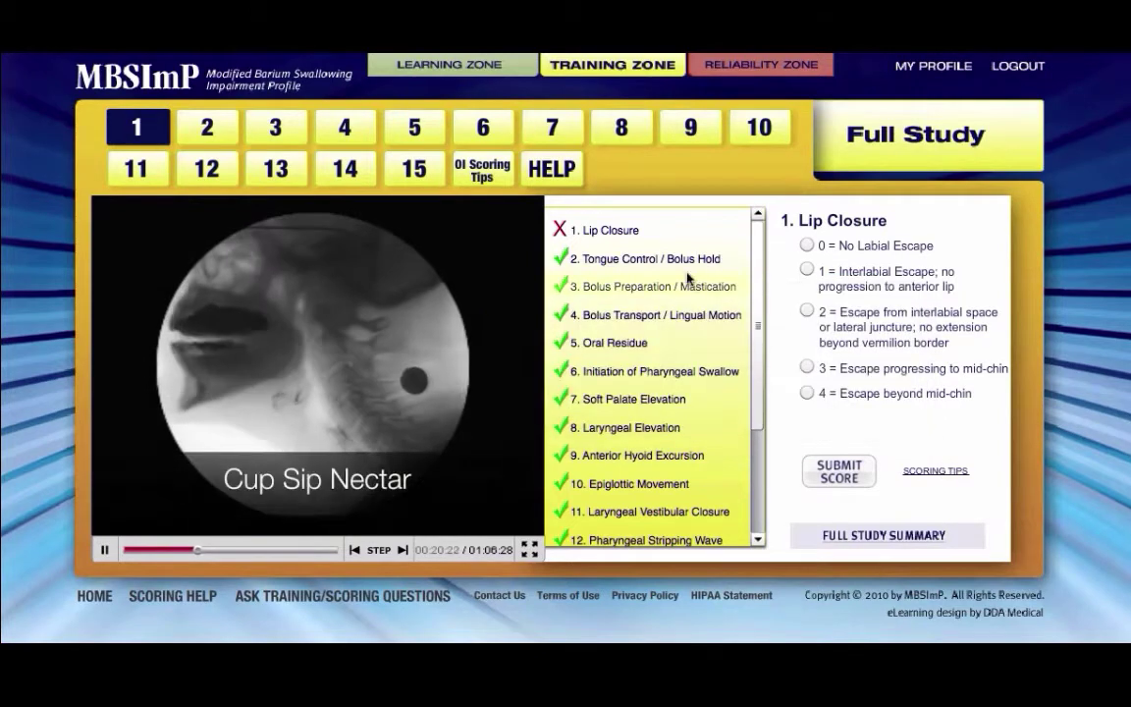
Submit Tongue Control / Bolus Hold as 2, posterior escape under half.
{"action": "left_click", "coordinate": [631, 260]}
{"action": "left_click", "coordinate": [806, 335]}
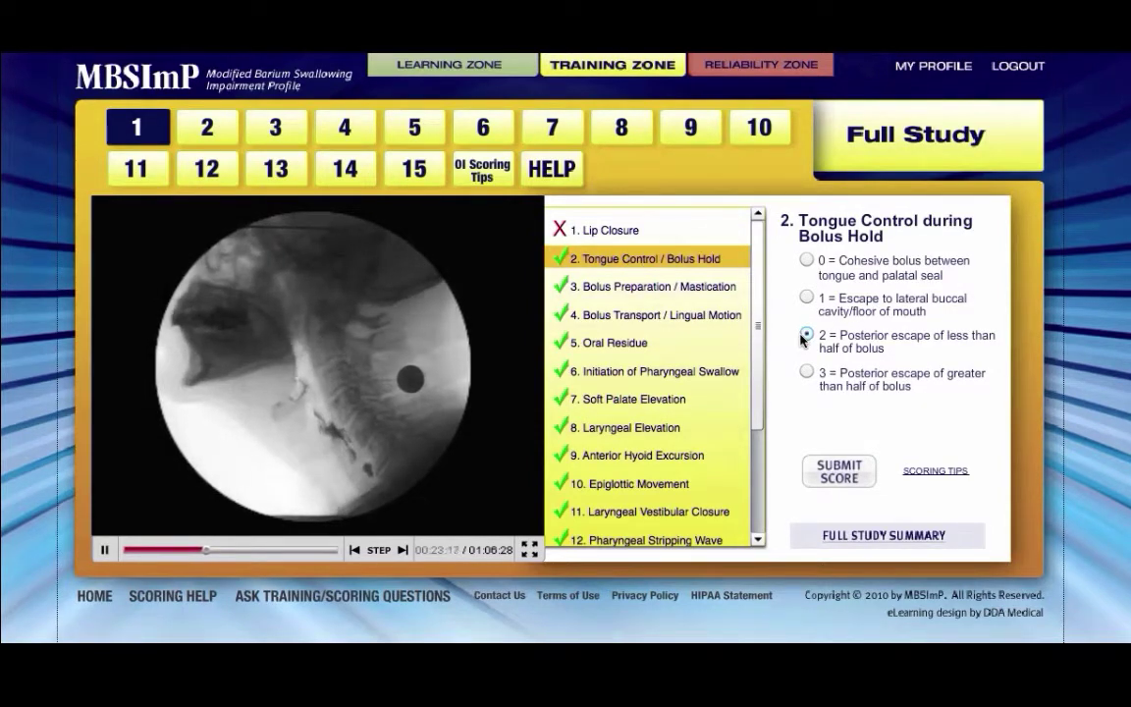
{"action": "left_click", "coordinate": [837, 469]}
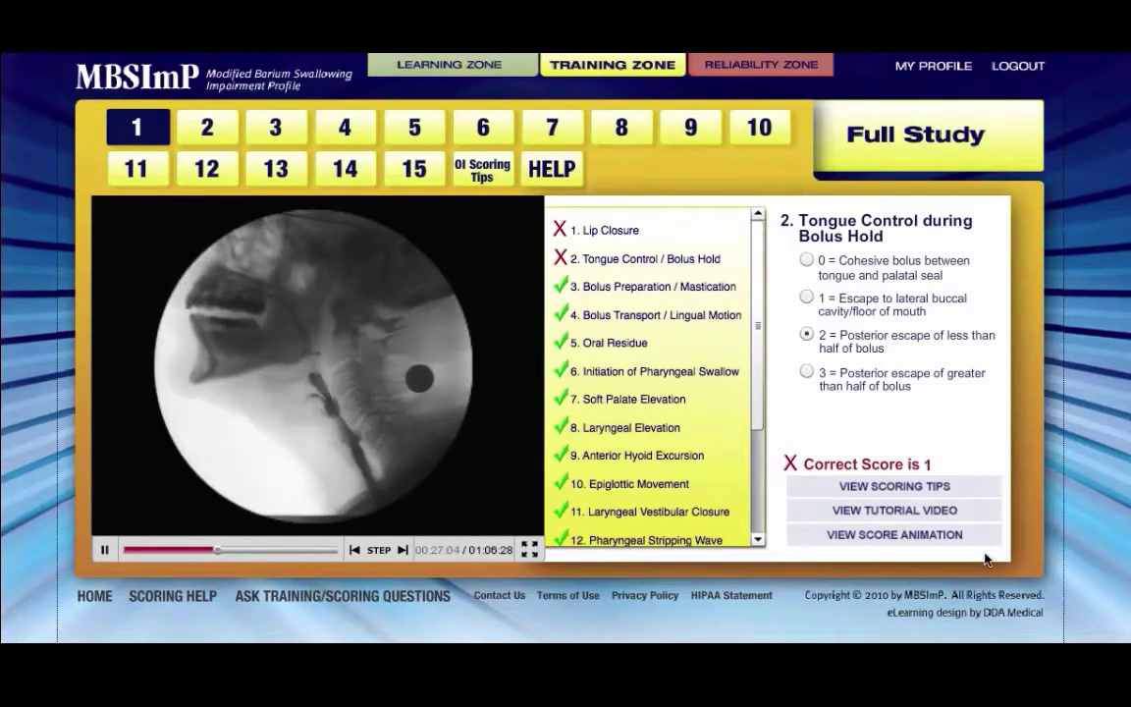
{"action": "left_click", "coordinate": [481, 169]}
{"action": "scroll", "coordinate": [1008, 290], "scroll_direction": "down", "scroll_amount": 5}
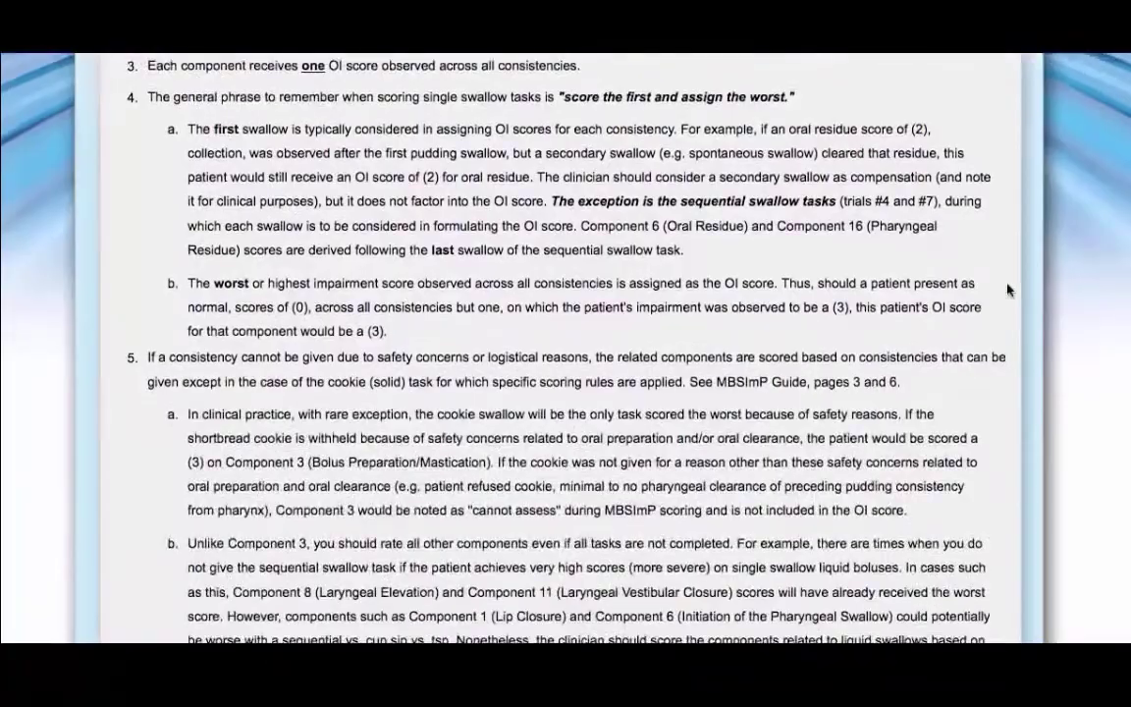
{"action": "scroll", "coordinate": [1007, 290], "scroll_direction": "down", "scroll_amount": 2}
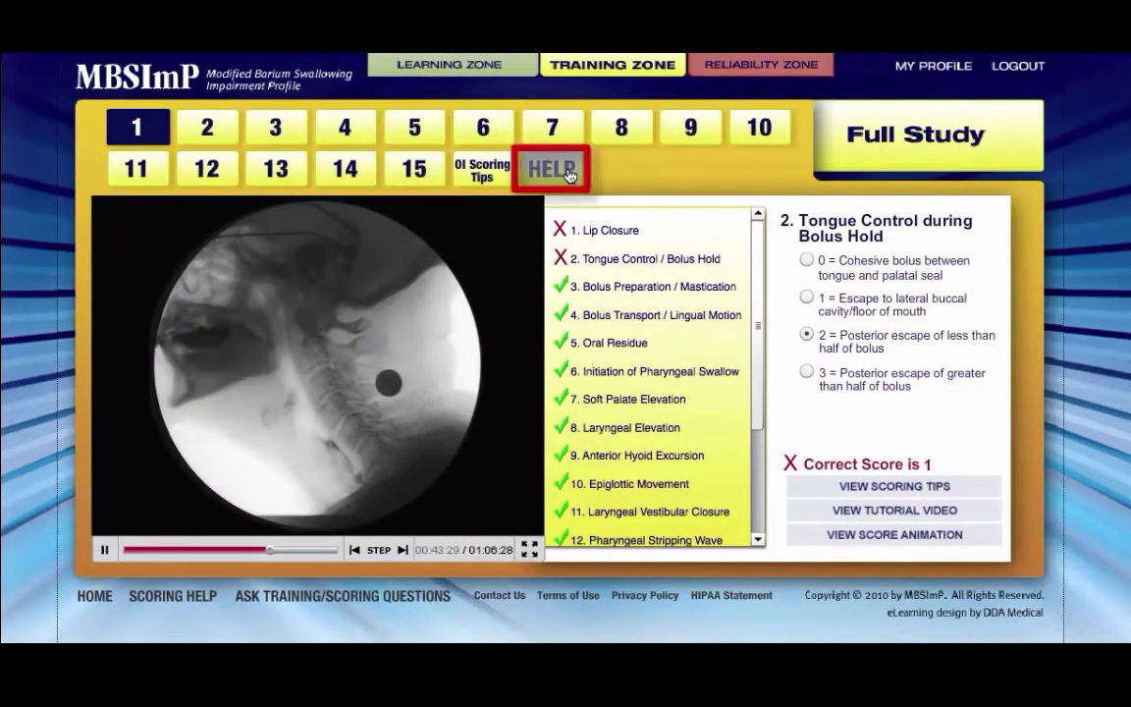
{"action": "left_click", "coordinate": [569, 176]}
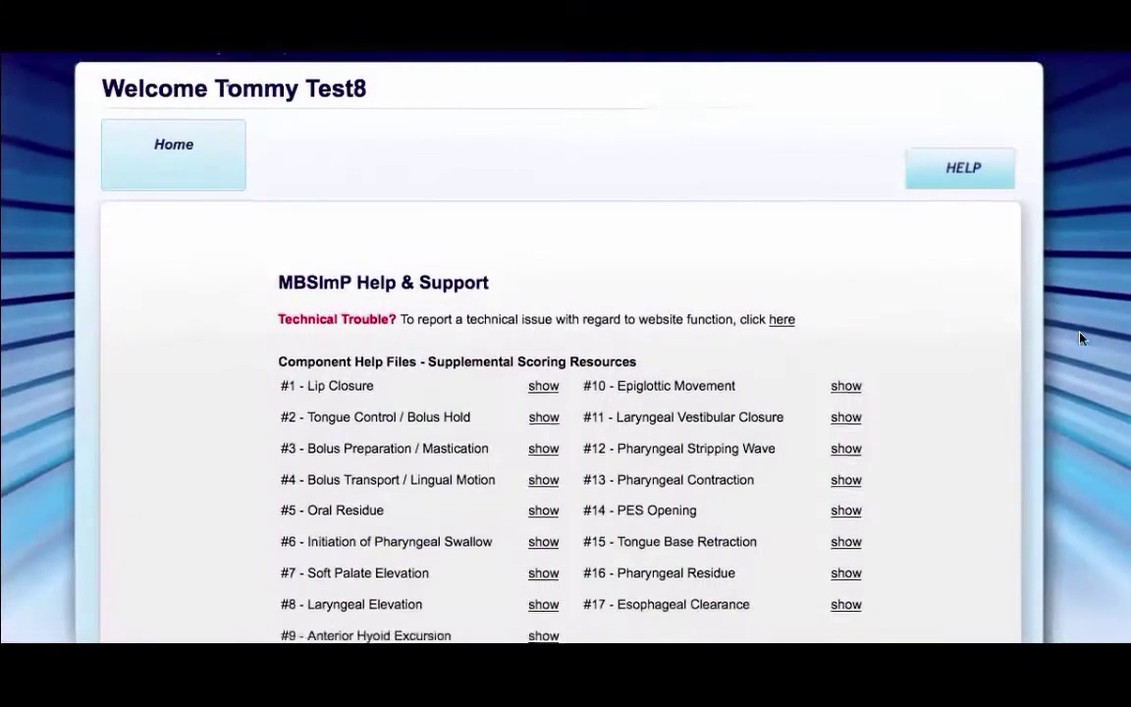
{"action": "scroll", "coordinate": [1081, 336], "scroll_direction": "down", "scroll_amount": 3}
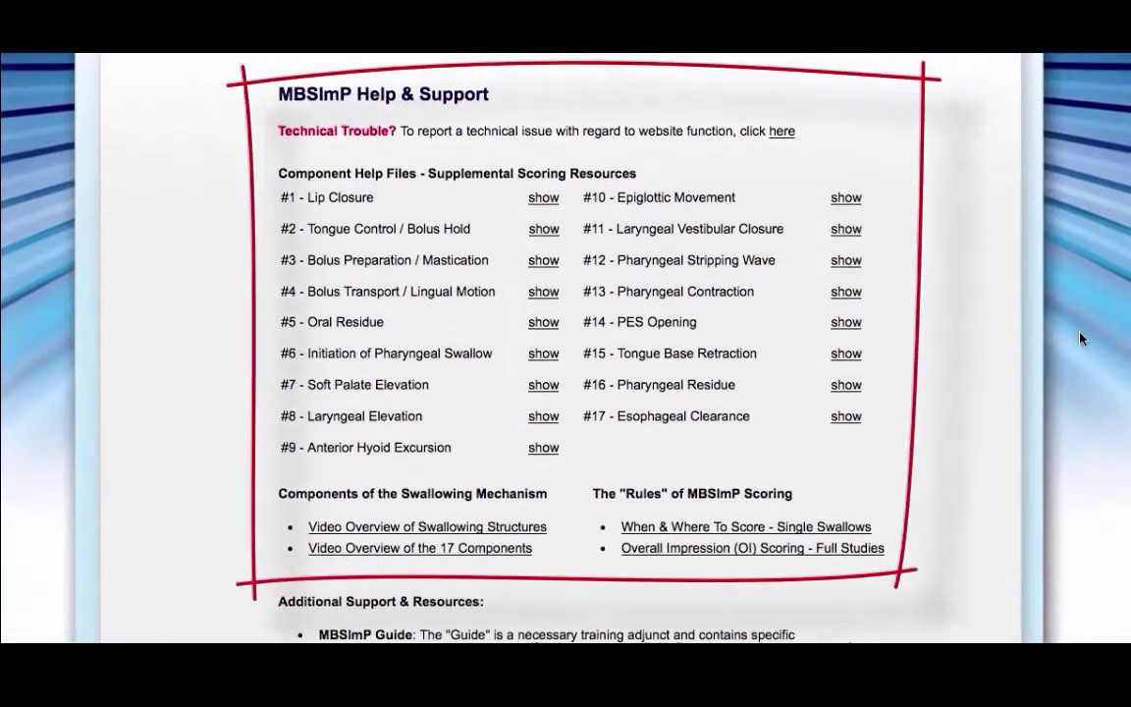
{"action": "scroll", "coordinate": [1080, 338], "scroll_direction": "down", "scroll_amount": 3}
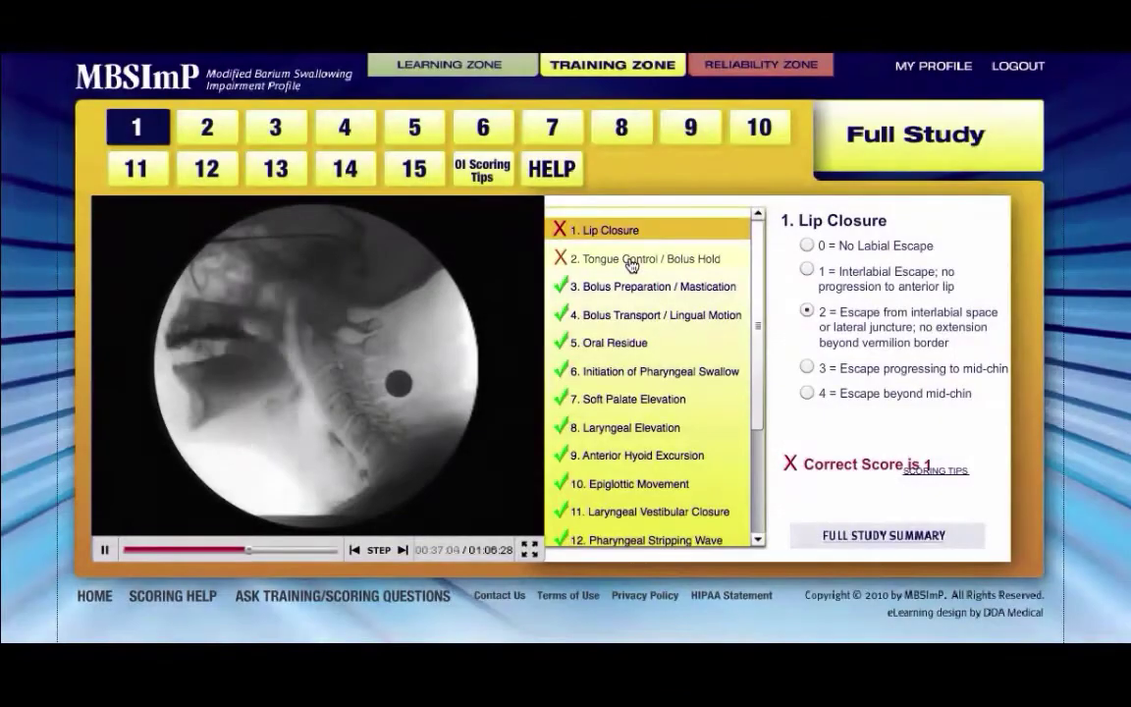
Rescore Tongue Control / Bolus Hold as 1, escape to lateral buccal cavity.
{"action": "left_click", "coordinate": [632, 261]}
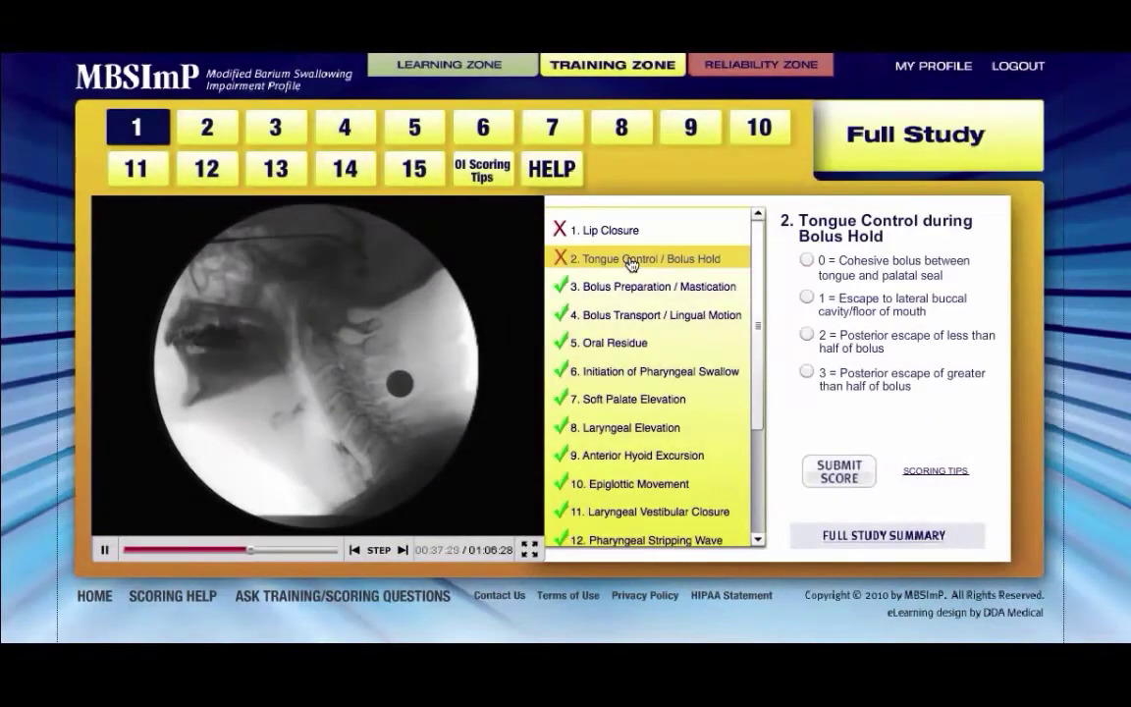
{"action": "left_click", "coordinate": [807, 297]}
{"action": "left_click", "coordinate": [840, 472]}
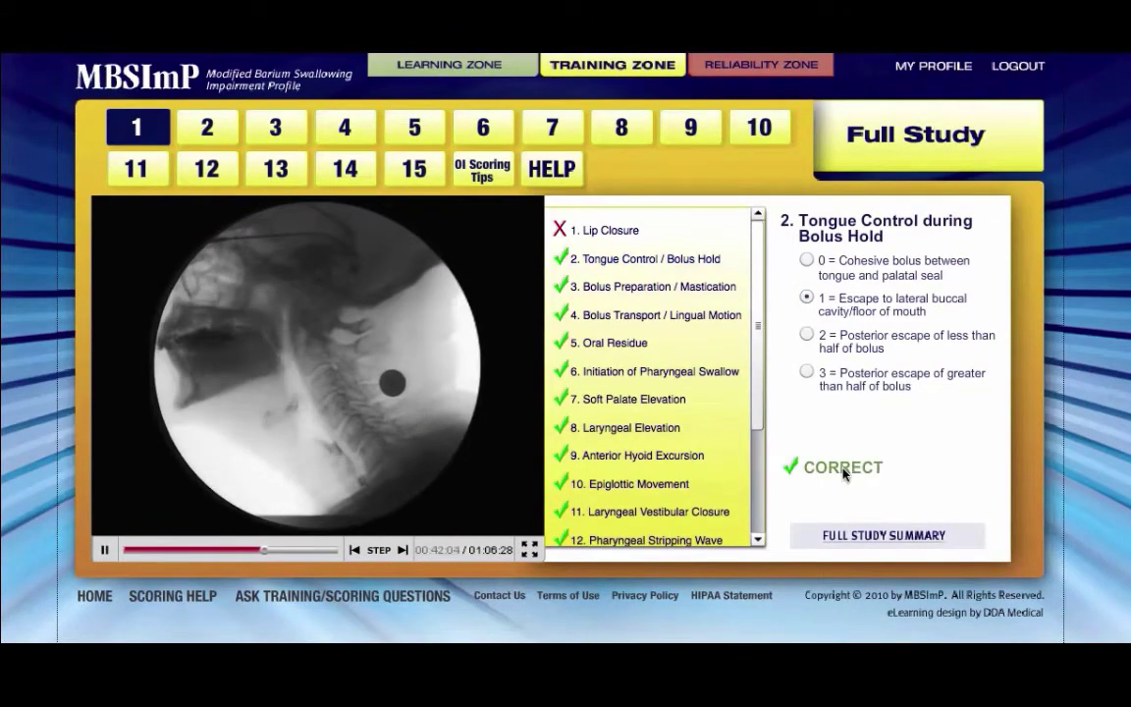
Rescore Lip Closure as 1, interlabial escape, and go to the Reliability Zone.
{"action": "left_click", "coordinate": [632, 230]}
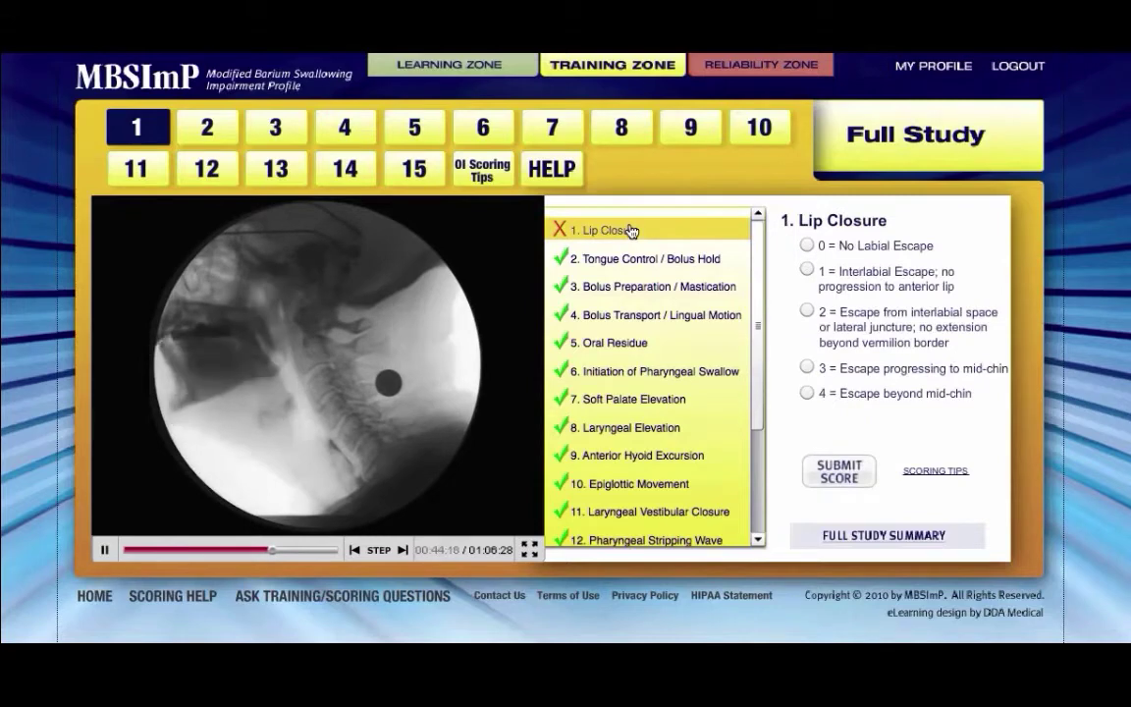
{"action": "left_click", "coordinate": [808, 271]}
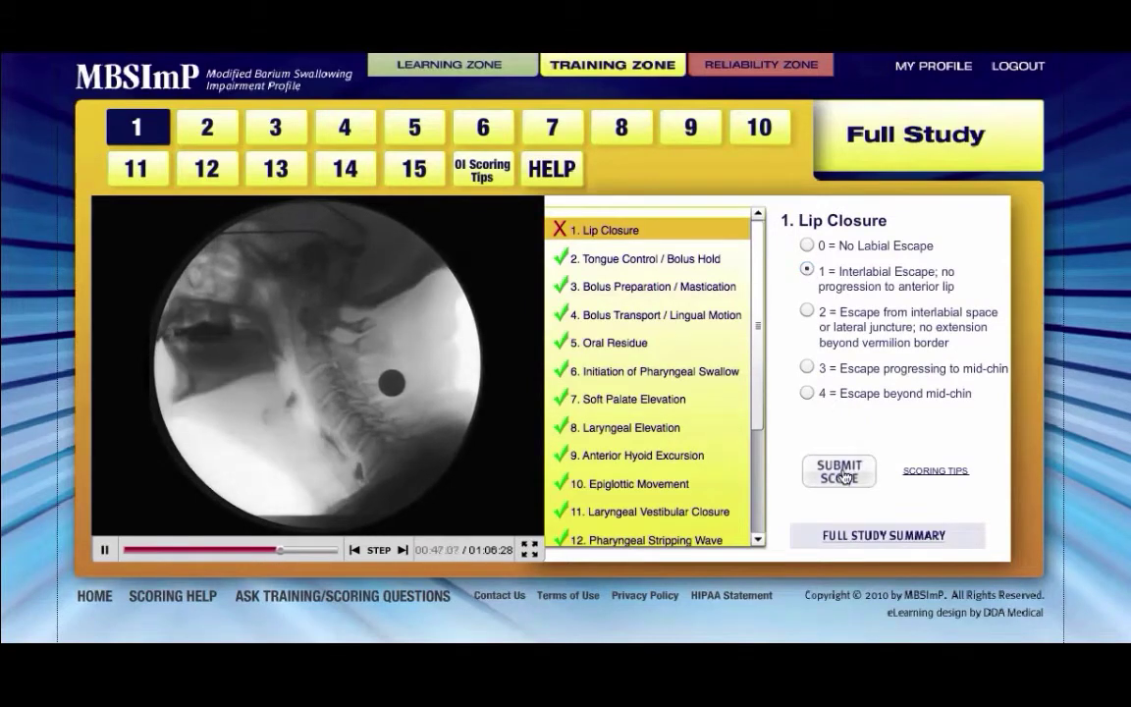
{"action": "left_click", "coordinate": [847, 469]}
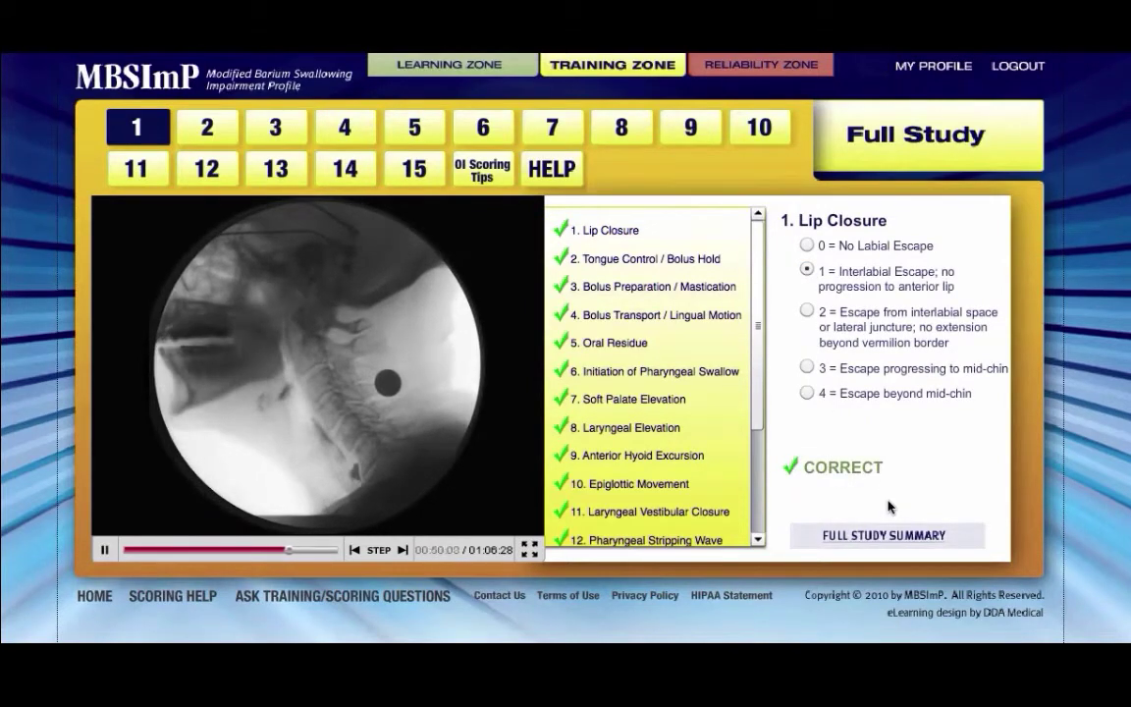
{"action": "left_click", "coordinate": [787, 69]}
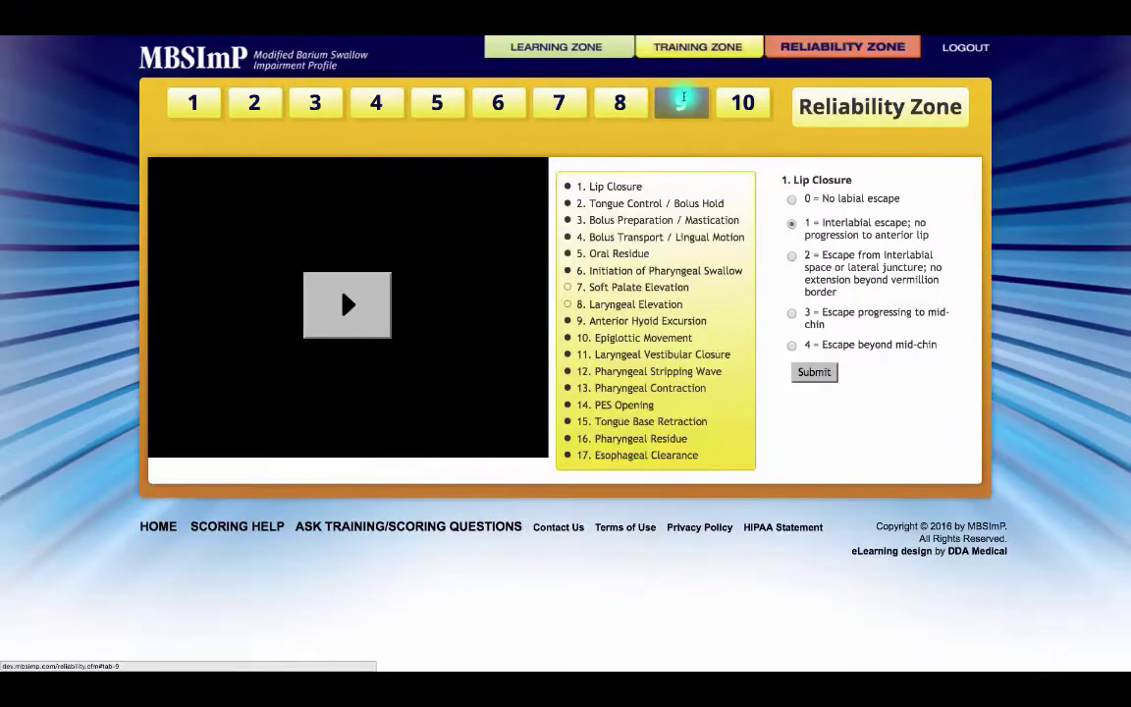
Open Reliability Zone study 9, then play and pause its swallow video.
{"action": "left_click", "coordinate": [684, 99]}
{"action": "left_click", "coordinate": [347, 305]}
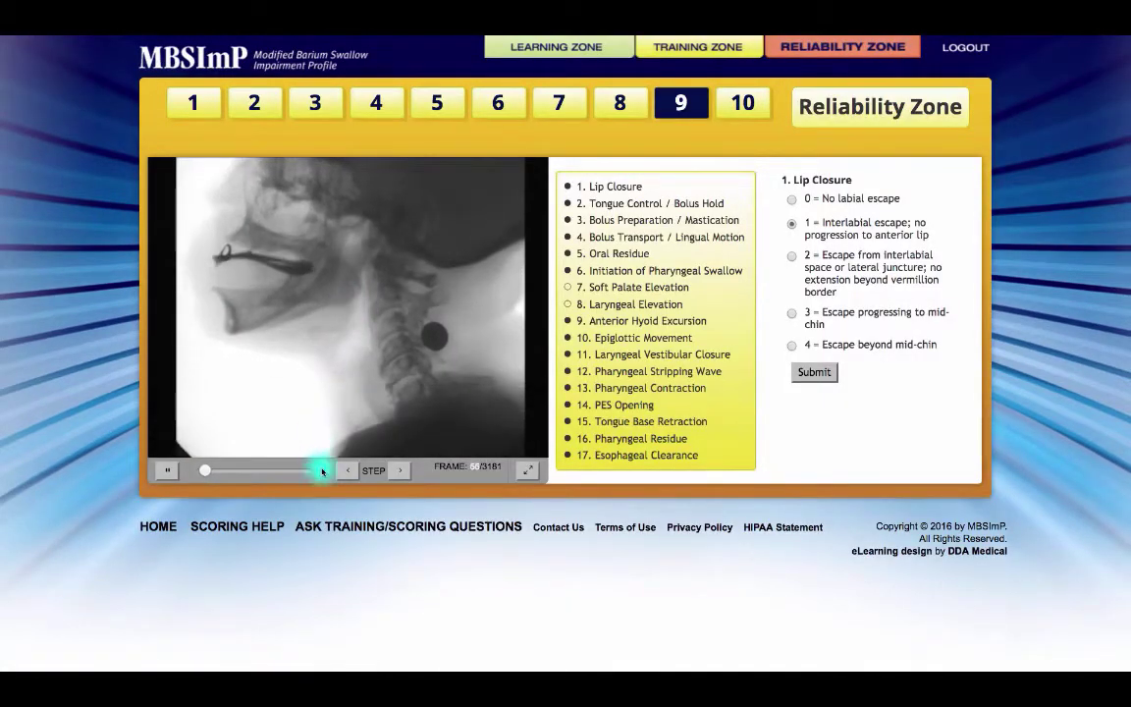
{"action": "left_click", "coordinate": [400, 471]}
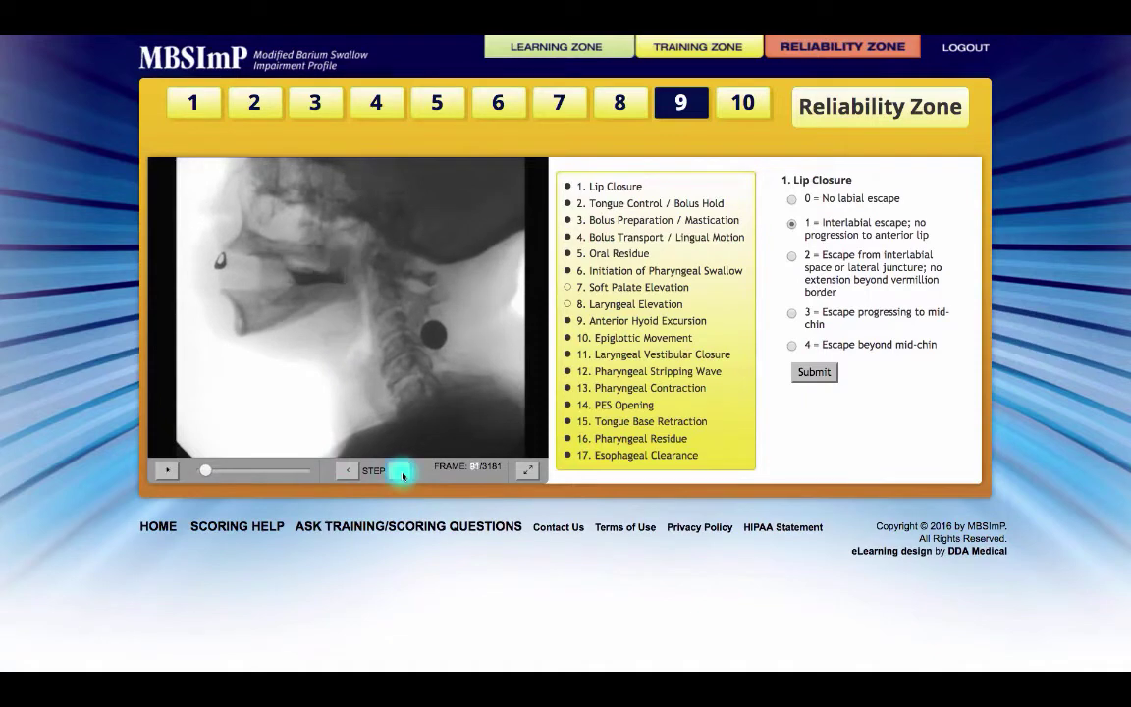
Advance the paused swallow X-ray ten frames.
{"action": "left_click", "coordinate": [402, 474]}
{"action": "left_click", "coordinate": [402, 473]}
{"action": "left_click", "coordinate": [402, 474]}
{"action": "left_click", "coordinate": [402, 474]}
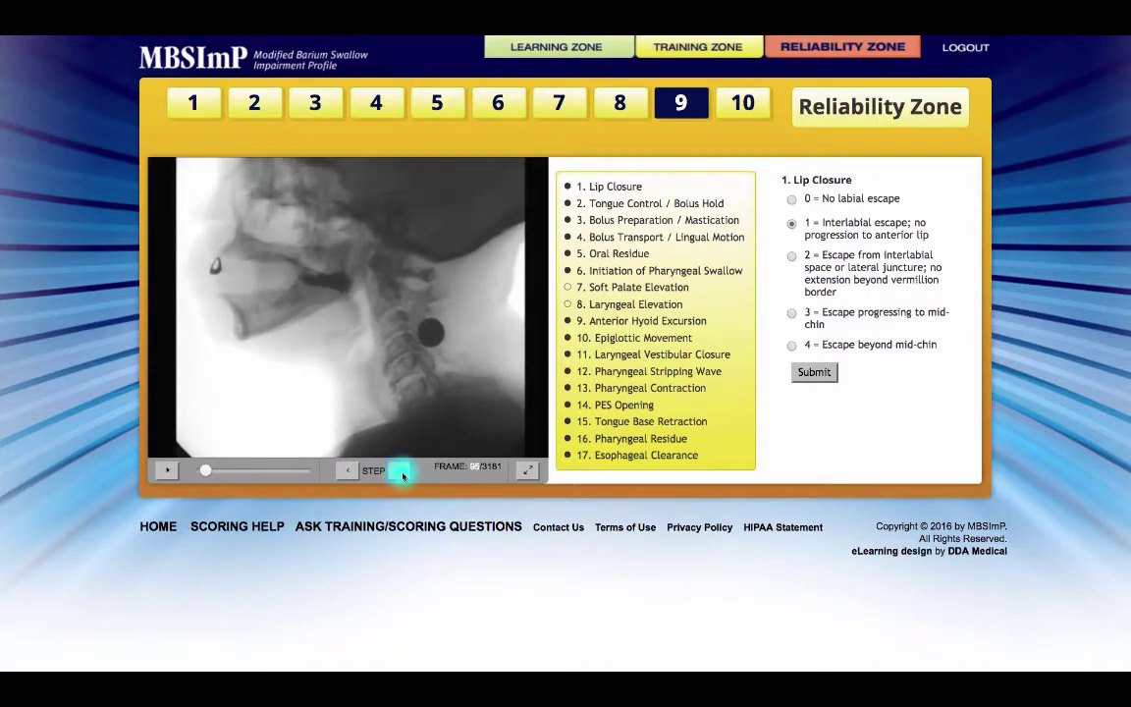
{"action": "left_click", "coordinate": [402, 473]}
{"action": "left_click", "coordinate": [402, 474]}
{"action": "left_click", "coordinate": [402, 474]}
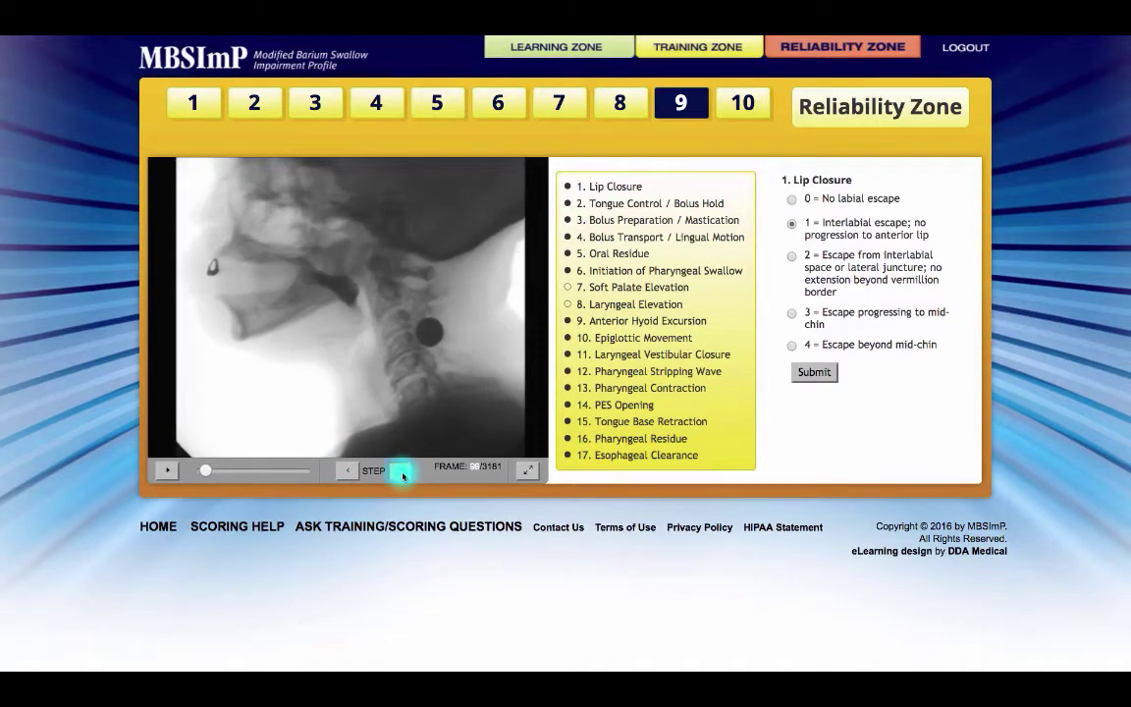
{"action": "left_click", "coordinate": [401, 473]}
{"action": "left_click", "coordinate": [401, 474]}
{"action": "left_click", "coordinate": [402, 474]}
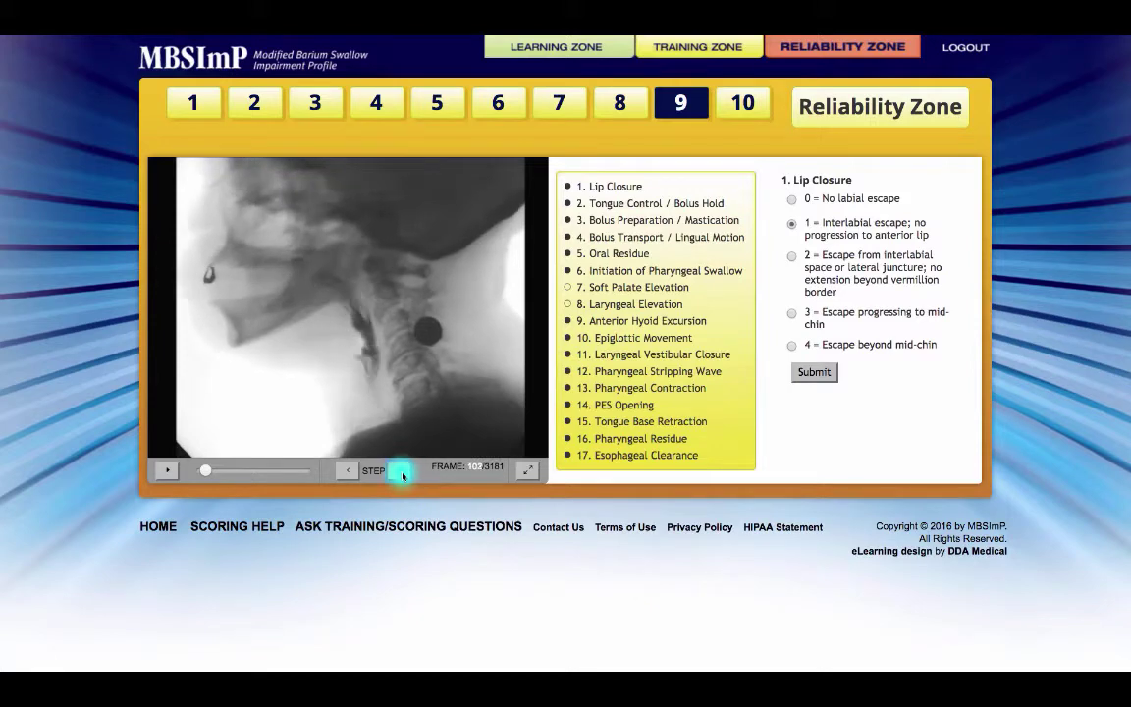
Step the X-ray back three frames and forward four, ending on frame 103.
{"action": "left_click", "coordinate": [345, 472]}
{"action": "left_click", "coordinate": [344, 472]}
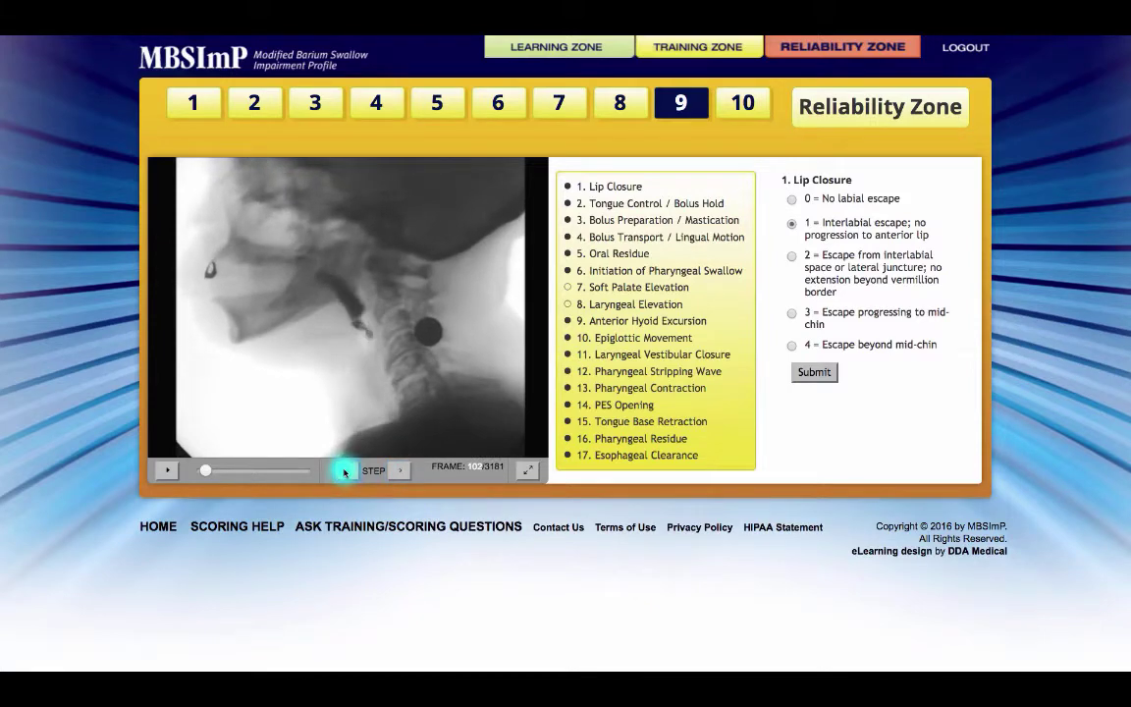
{"action": "left_click", "coordinate": [344, 472]}
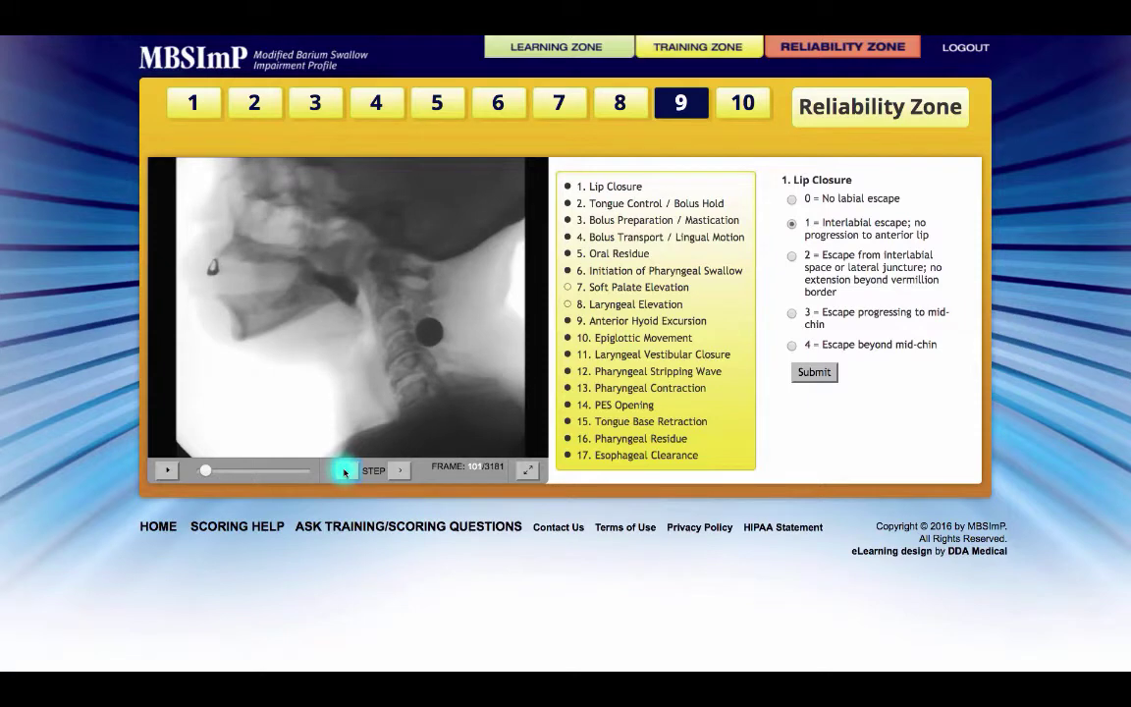
{"action": "left_click", "coordinate": [402, 472]}
{"action": "left_click", "coordinate": [401, 472]}
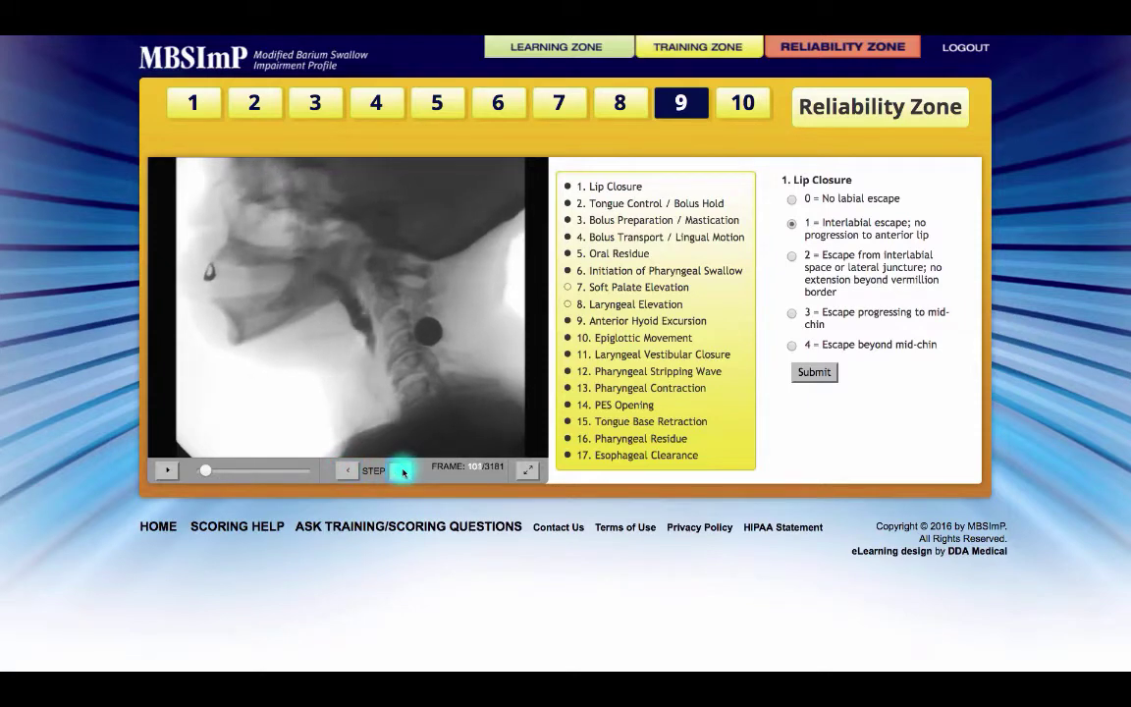
{"action": "left_click", "coordinate": [401, 473]}
{"action": "left_click", "coordinate": [402, 472]}
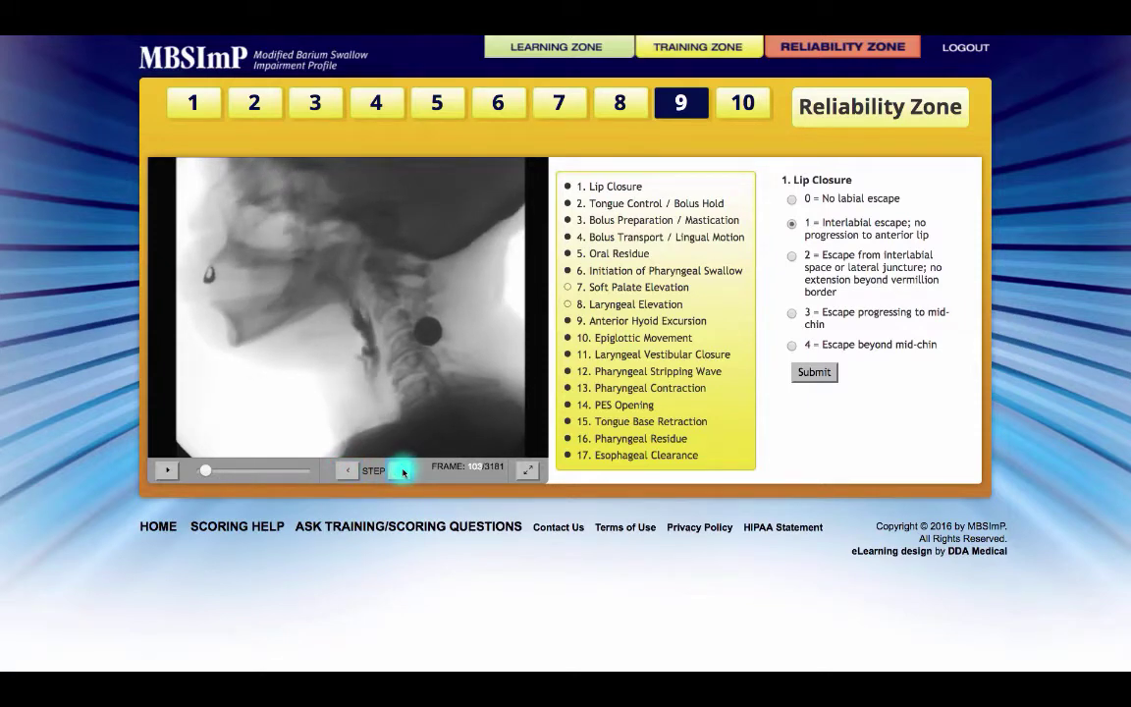
Score item 8 (Laryngeal Elevation) and item 7 (Soft Palate Elevation) as 0, submitting each.
{"action": "left_click", "coordinate": [593, 308]}
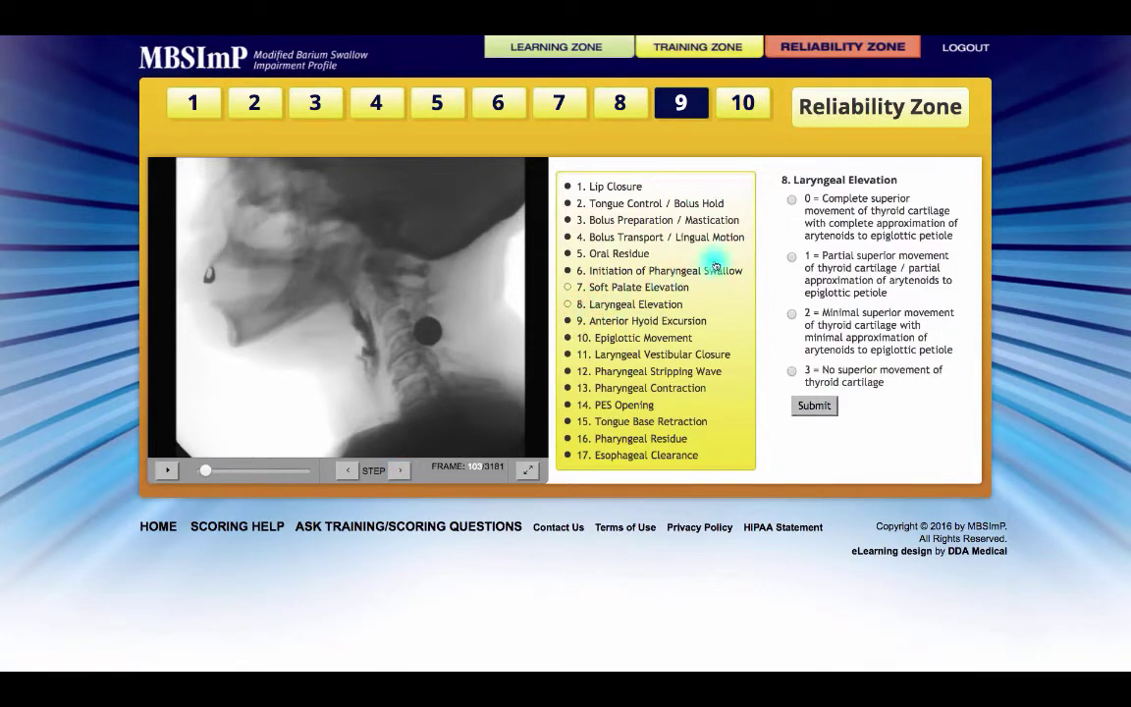
{"action": "left_click", "coordinate": [792, 206]}
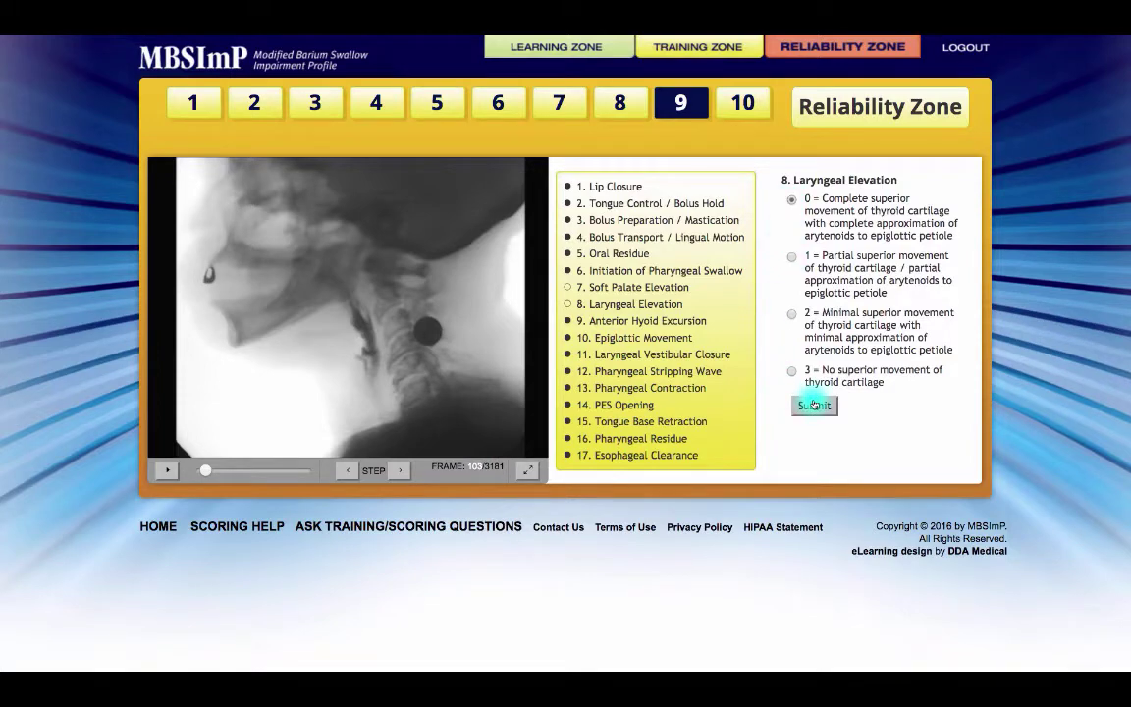
{"action": "left_click", "coordinate": [815, 405]}
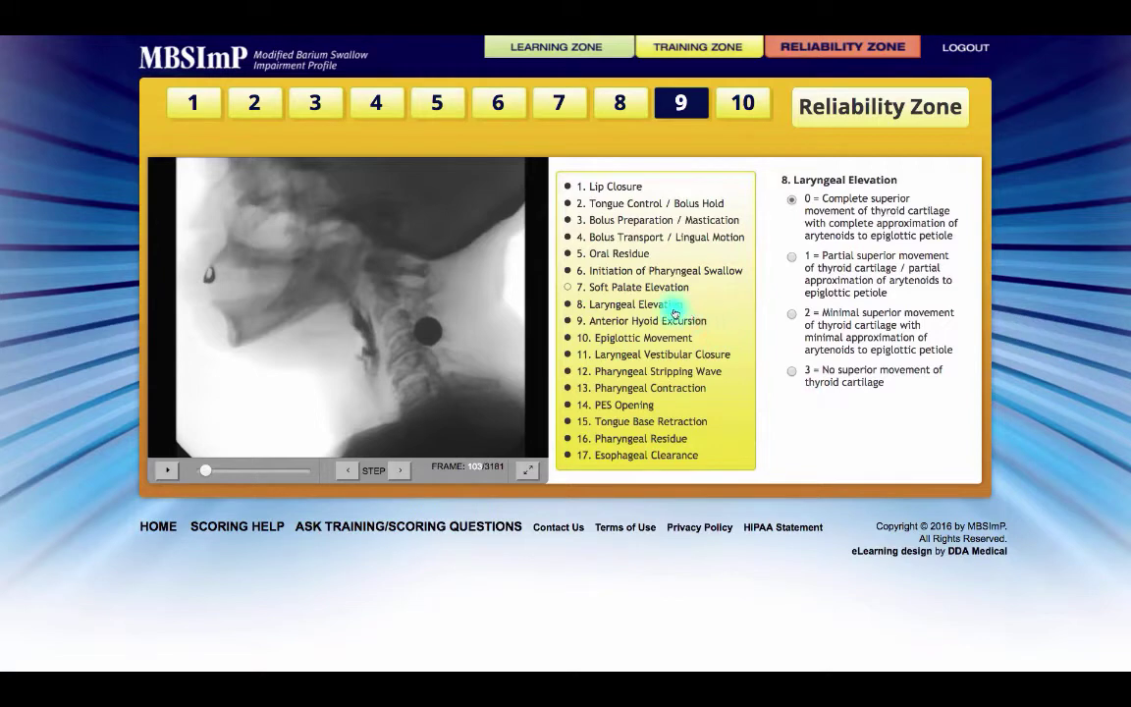
{"action": "left_click", "coordinate": [644, 291]}
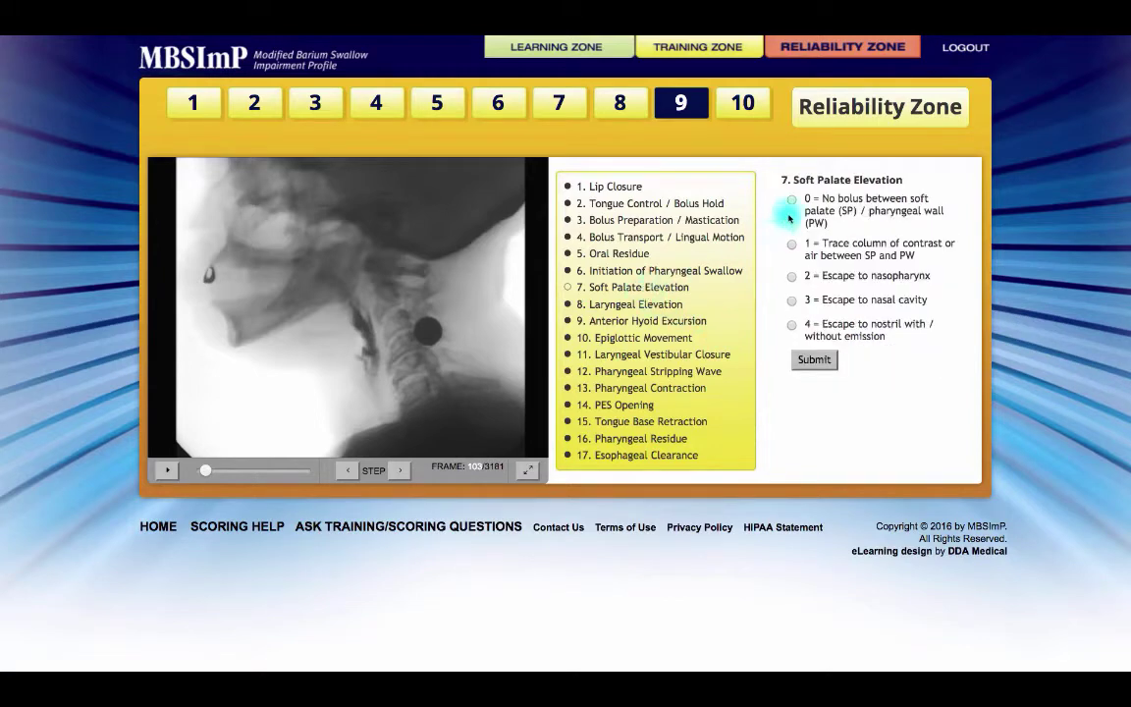
{"action": "left_click", "coordinate": [813, 360]}
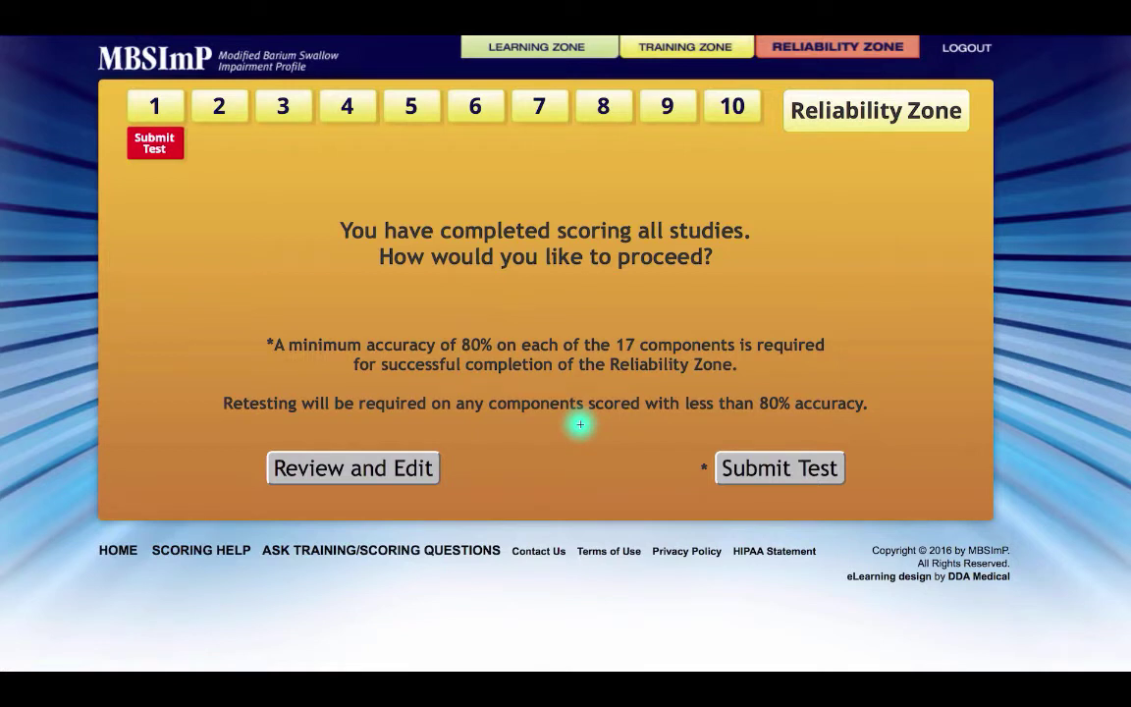
Submit the completed reliability test to get the 15/17 passed results.
{"action": "left_click", "coordinate": [806, 482]}
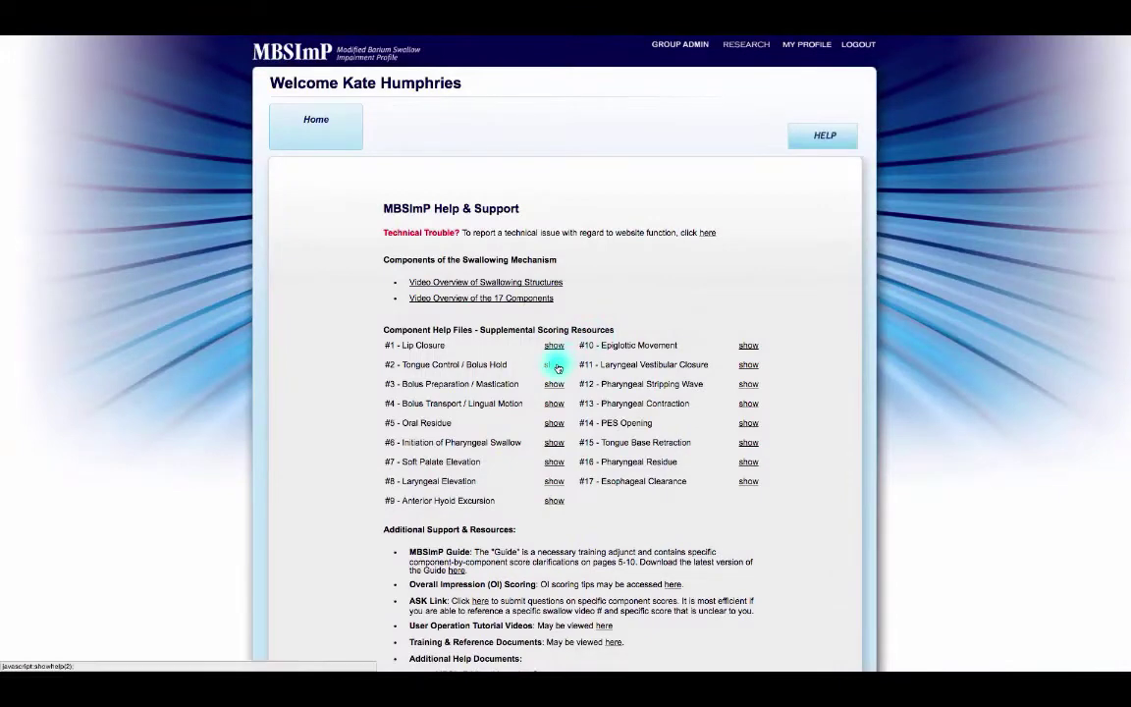
Play the #2 Tongue Control / Bolus Hold help video, then go back to the MBSImP home page.
{"action": "left_click", "coordinate": [555, 365]}
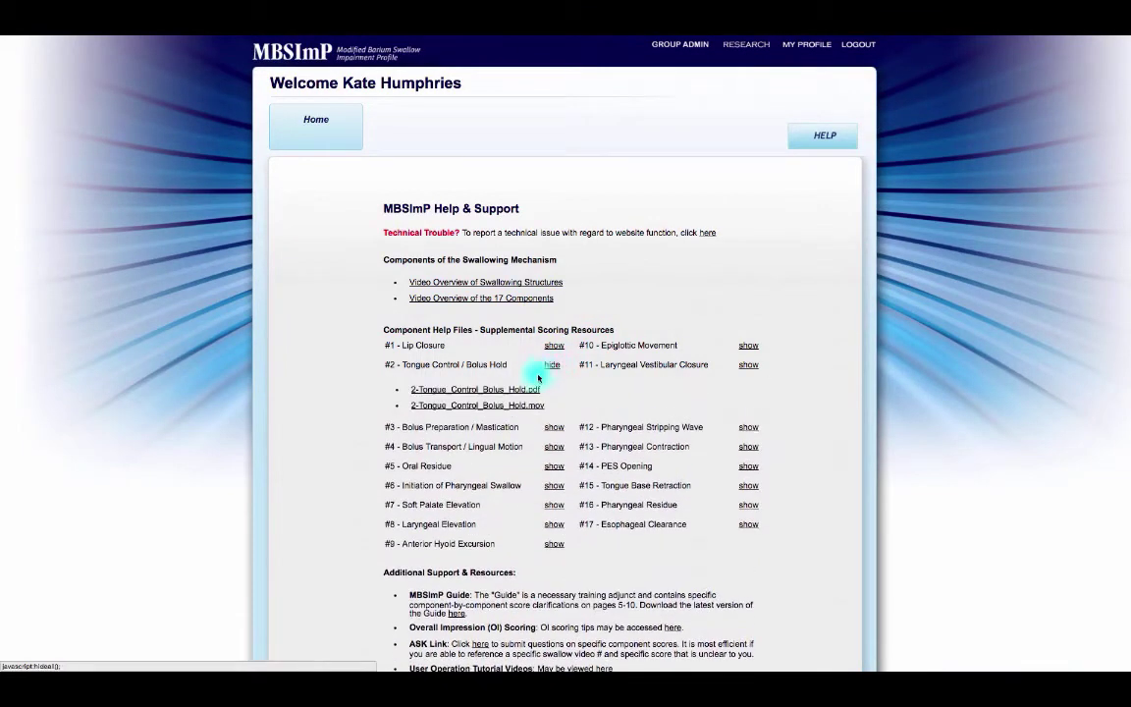
{"action": "left_click", "coordinate": [521, 407]}
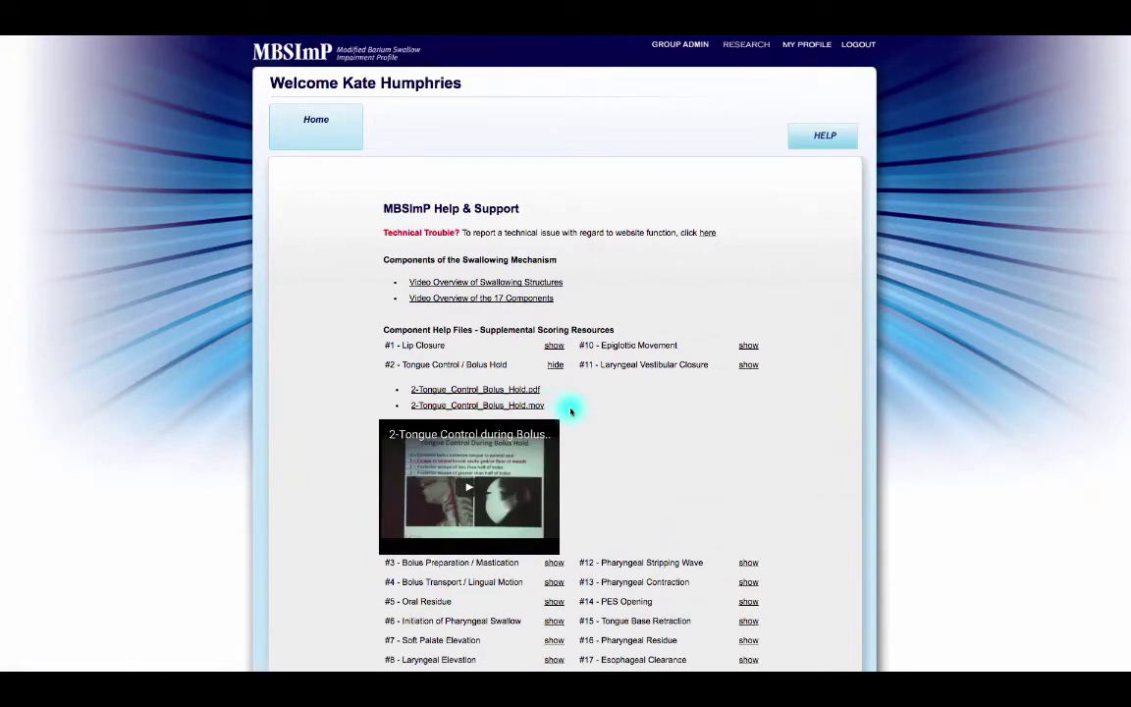
{"action": "left_click", "coordinate": [320, 51]}
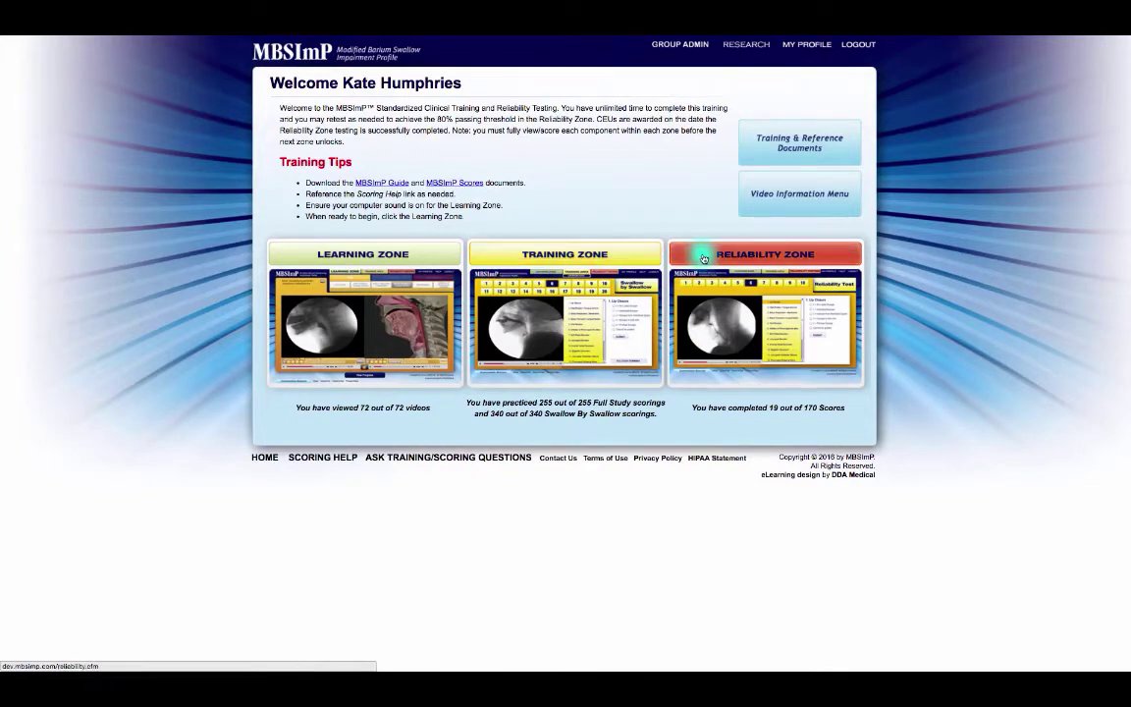
In the Reliability Zone, play the swallow video and rescore Lip Closure and Tongue Control / Bolus Hold as 2.
{"action": "left_click", "coordinate": [703, 258]}
{"action": "left_click", "coordinate": [346, 304]}
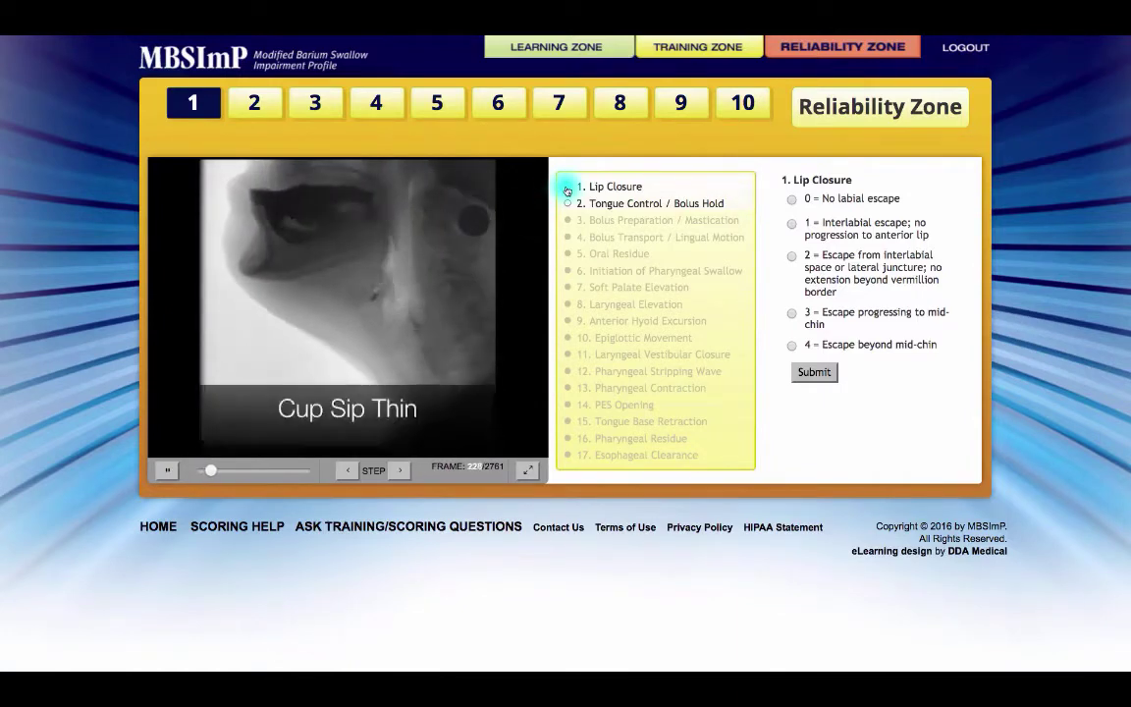
{"action": "left_click", "coordinate": [792, 257]}
{"action": "left_click", "coordinate": [814, 372]}
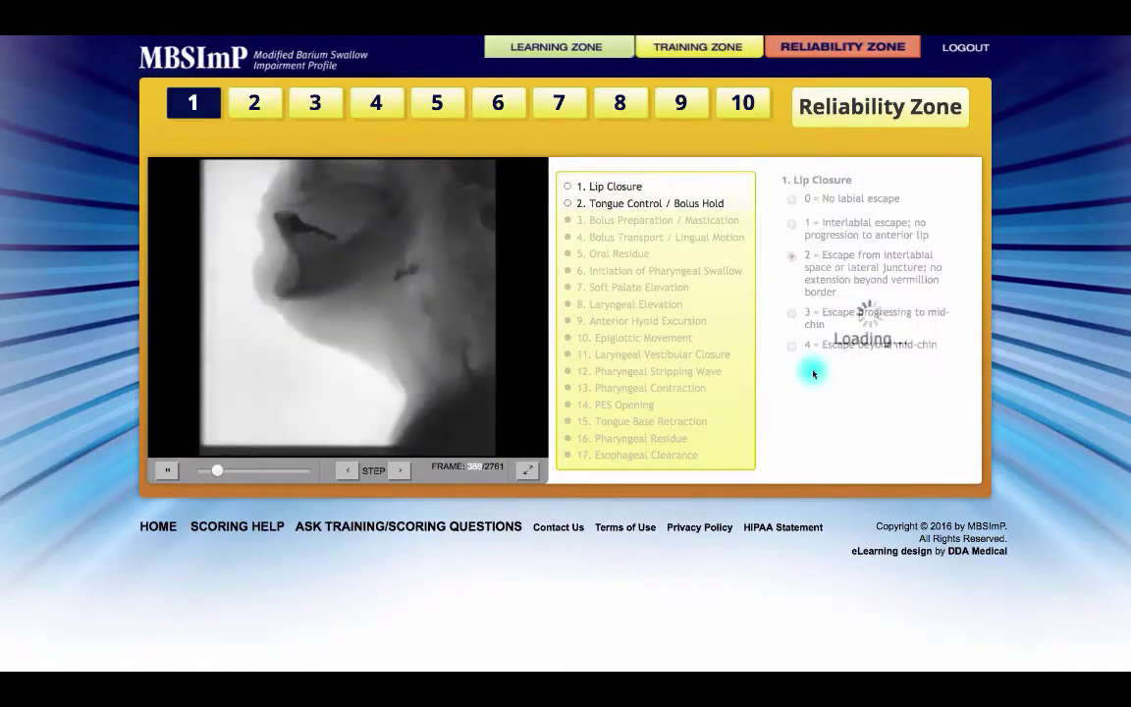
{"action": "left_click", "coordinate": [663, 203]}
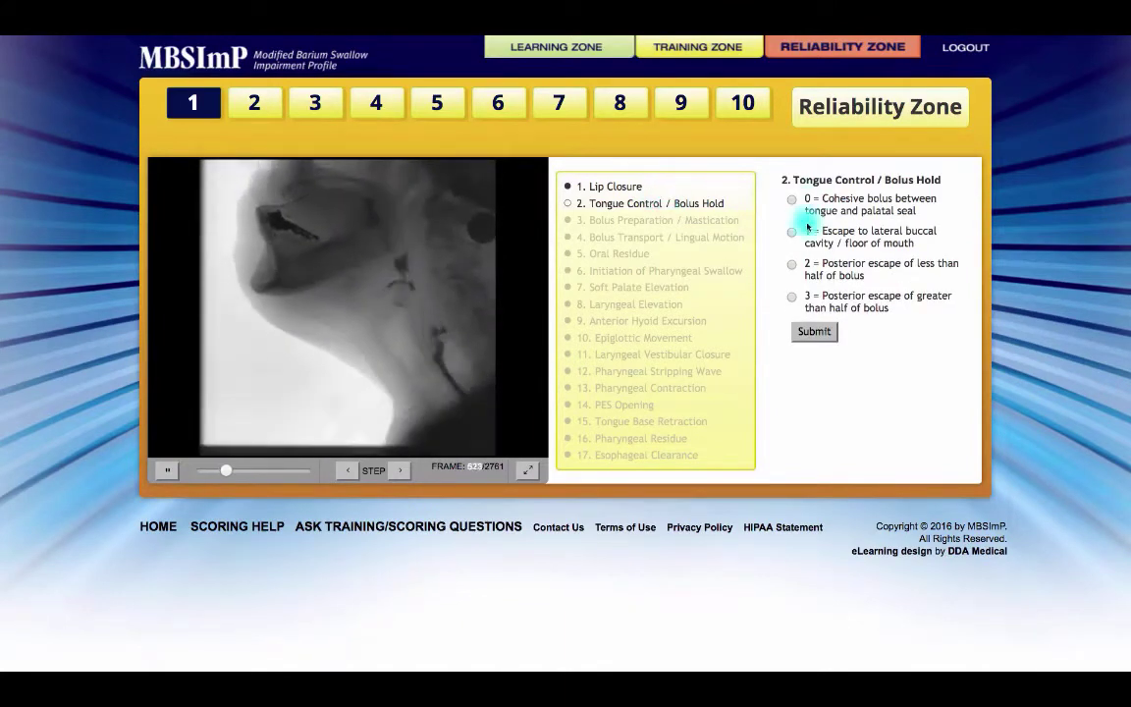
{"action": "left_click", "coordinate": [793, 265]}
{"action": "left_click", "coordinate": [814, 331]}
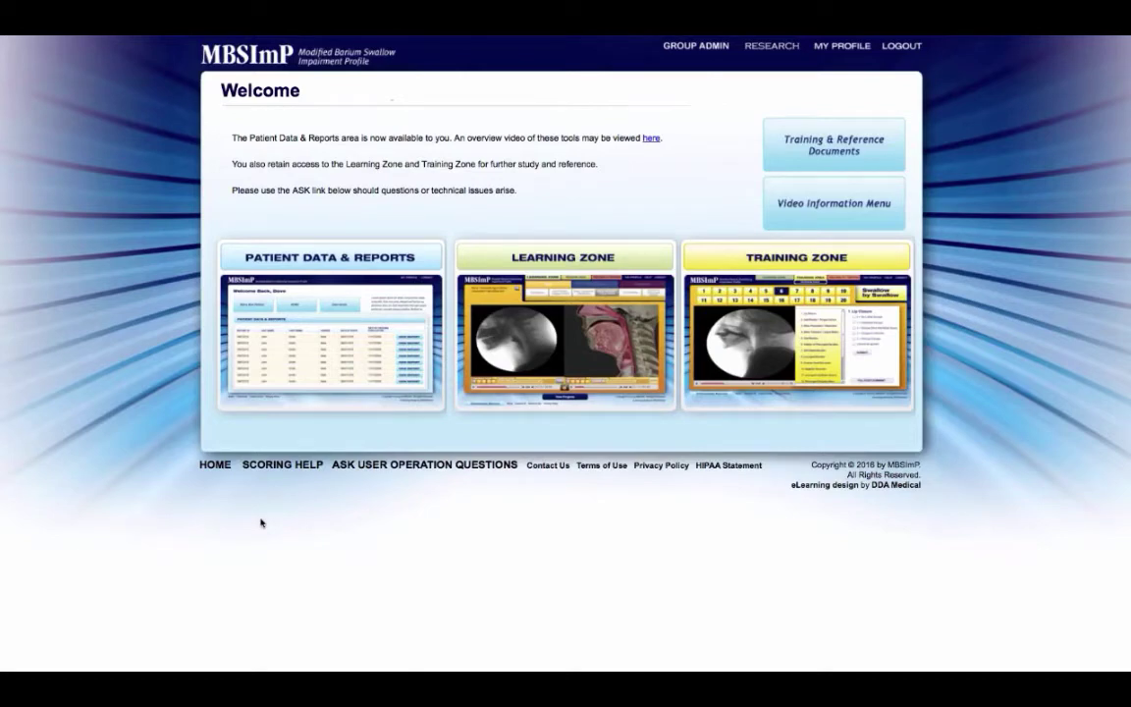
View an existing patient's express report scores in Patient Data & Reports, then start a new patient express report.
{"action": "left_click", "coordinate": [291, 263]}
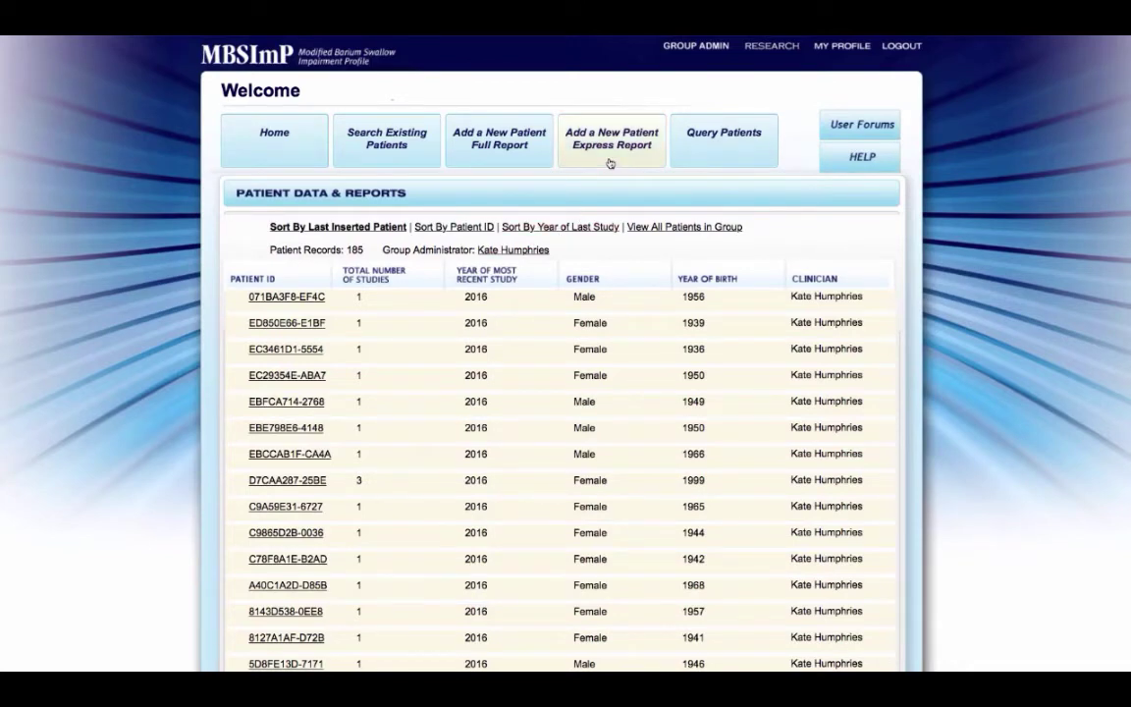
{"action": "scroll", "coordinate": [610, 163], "scroll_direction": "down", "scroll_amount": 12}
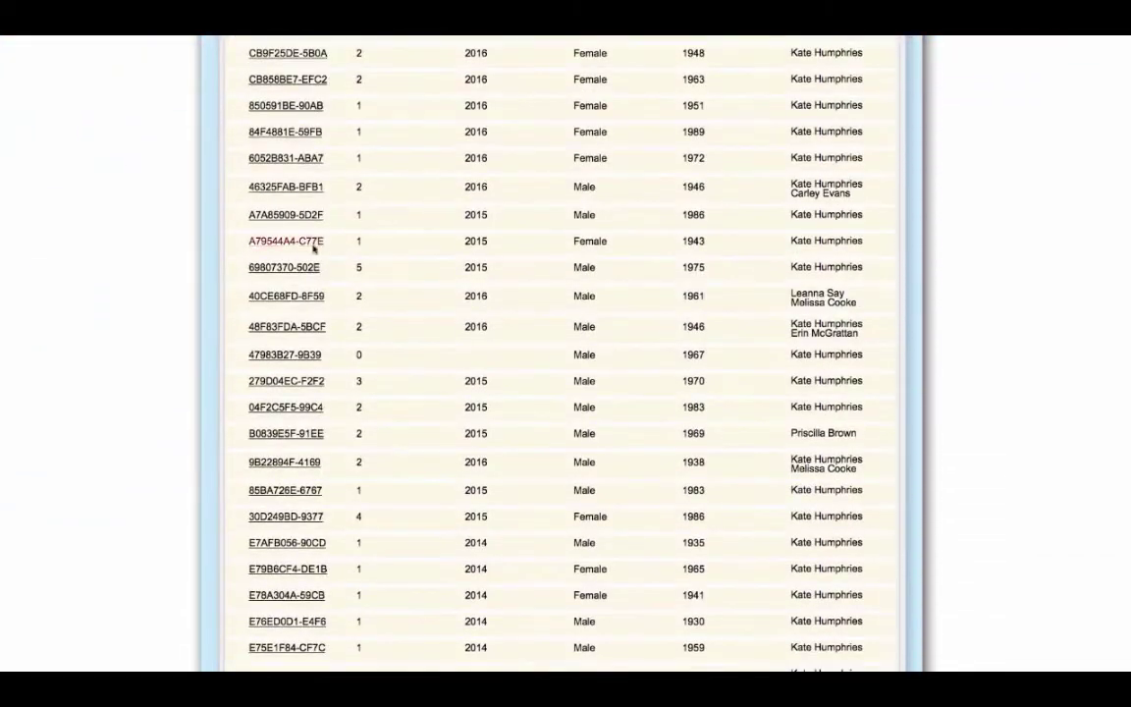
{"action": "left_click", "coordinate": [287, 267]}
{"action": "scroll", "coordinate": [293, 275], "scroll_direction": "down", "scroll_amount": 3}
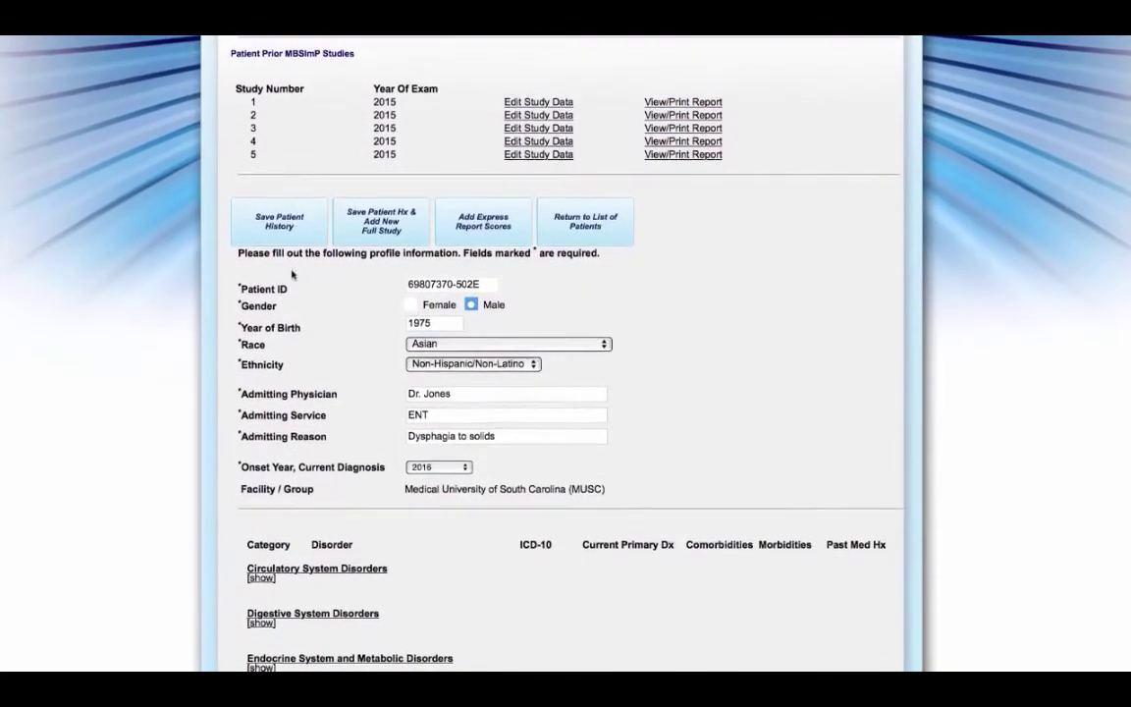
{"action": "left_click", "coordinate": [489, 226]}
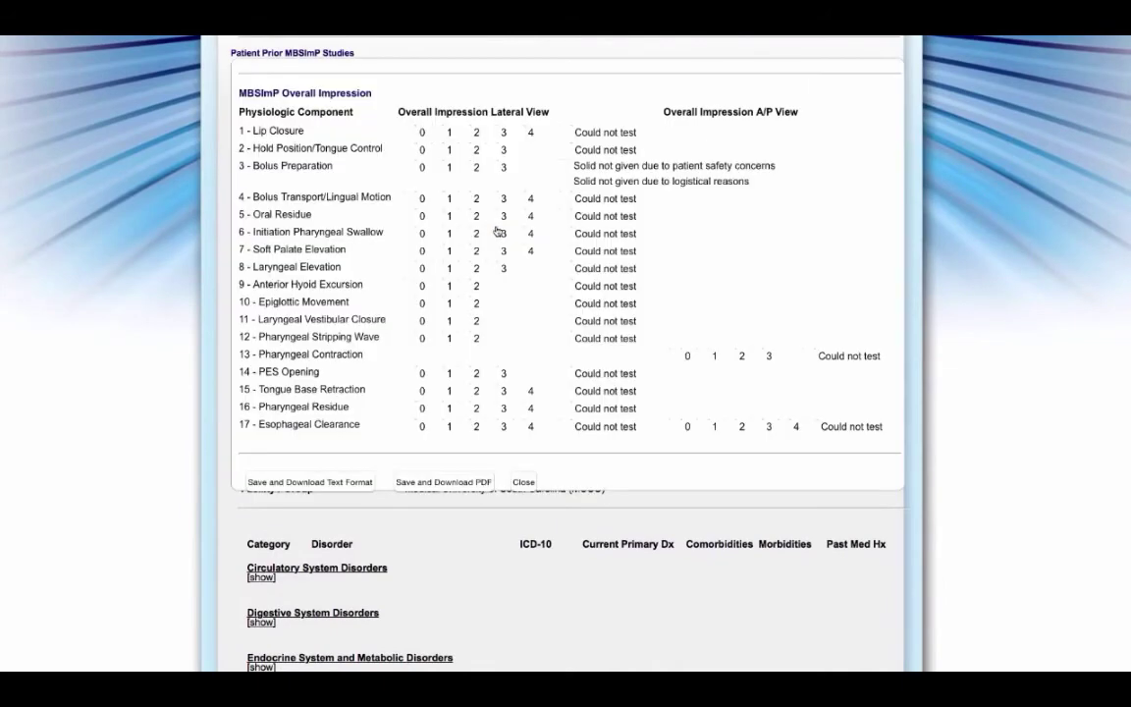
{"action": "left_click", "coordinate": [524, 482]}
{"action": "left_click", "coordinate": [600, 224]}
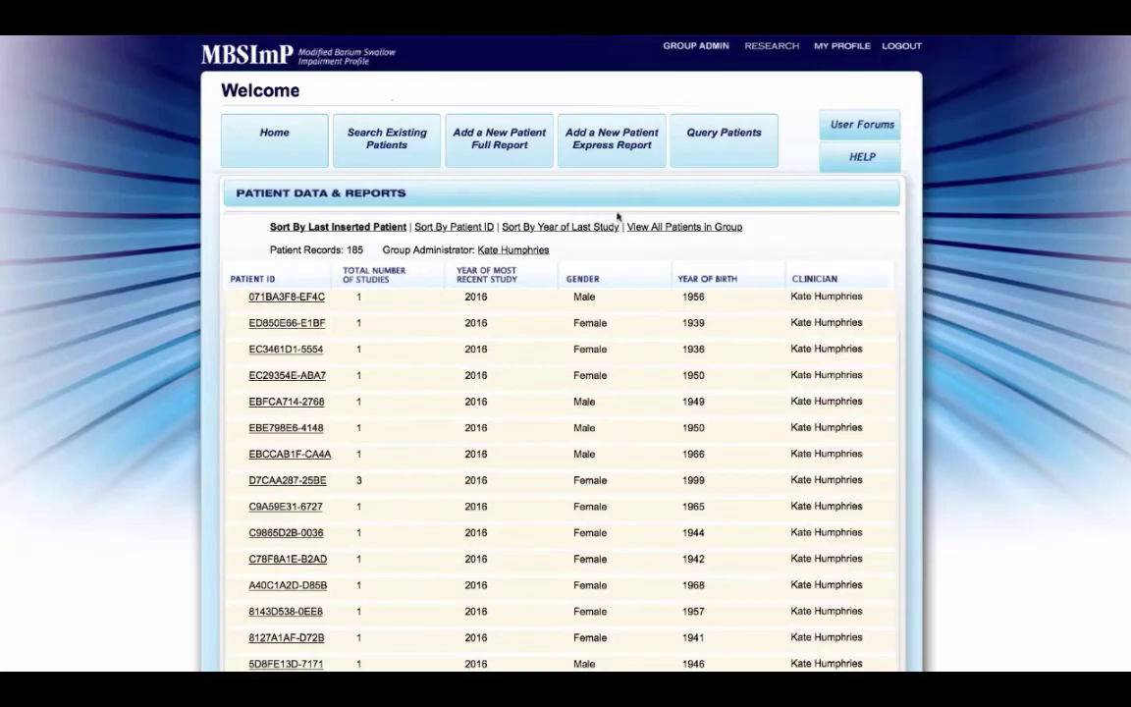
{"action": "left_click", "coordinate": [625, 165]}
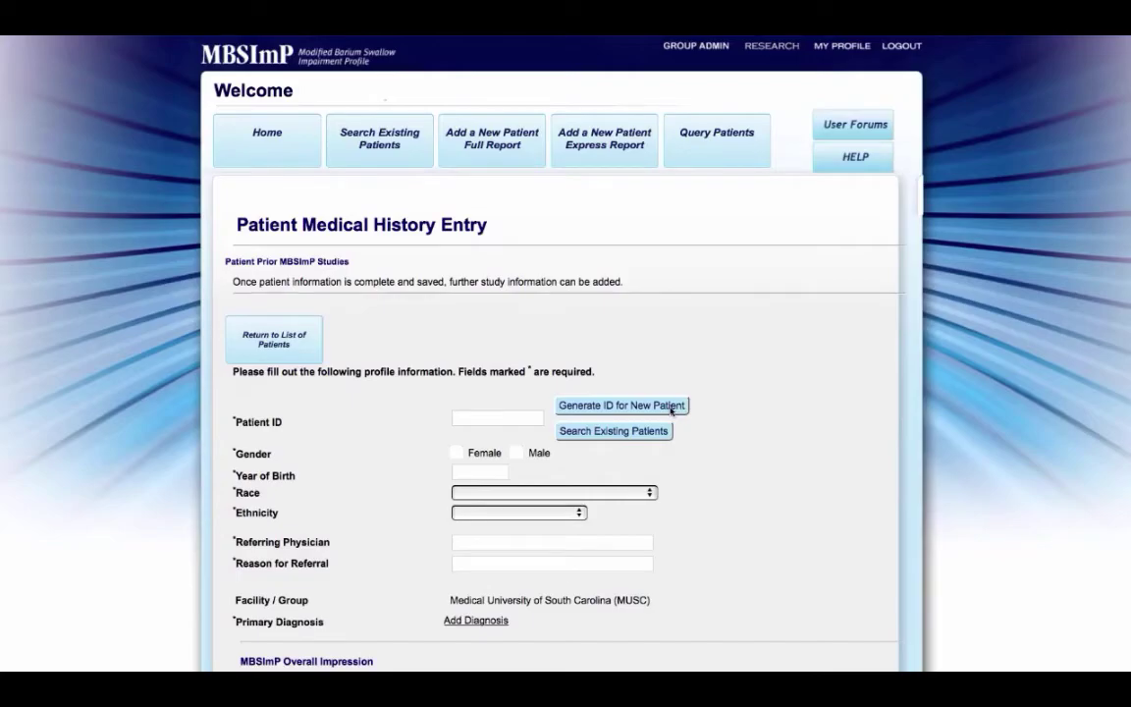
Generate a new patient ID and enter gender Male, birth year 1956, race, and Non-Hispanic/Non-Latino ethnicity.
{"action": "left_click", "coordinate": [639, 433]}
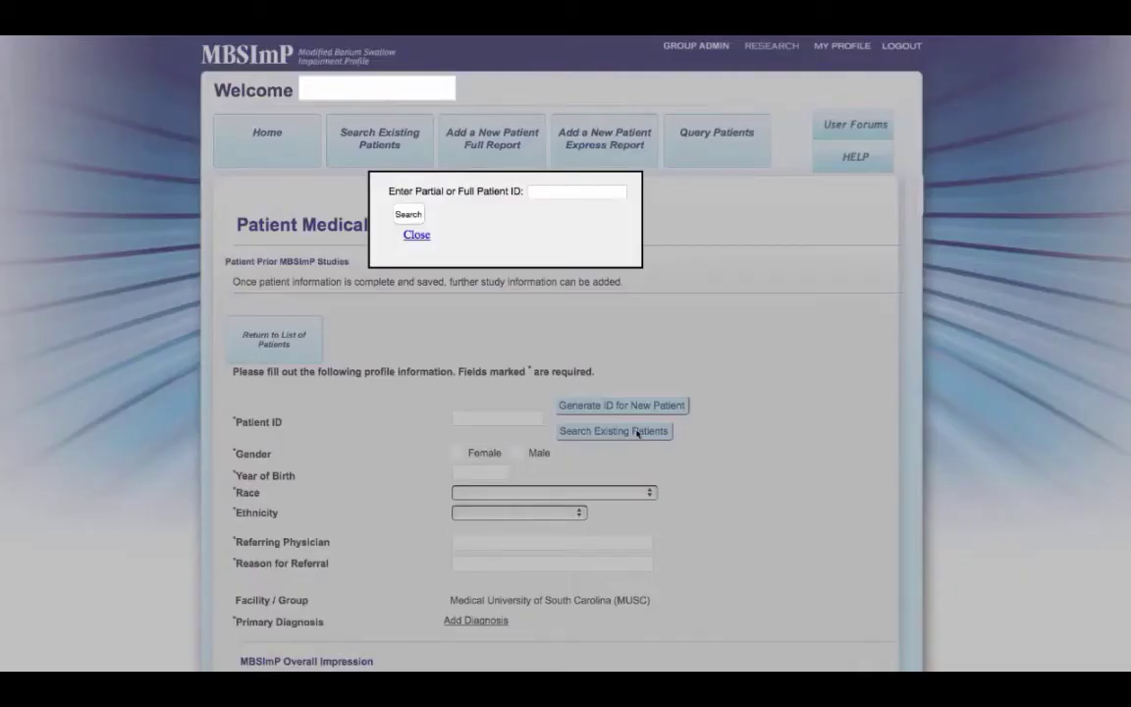
{"action": "left_click", "coordinate": [413, 235]}
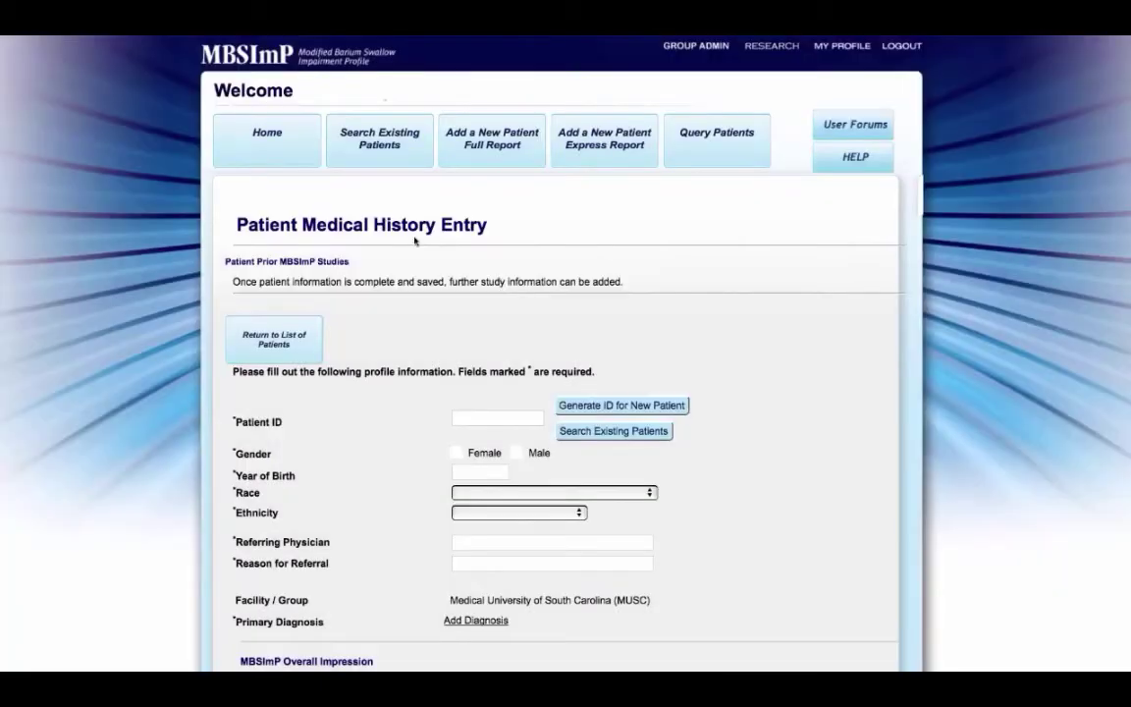
{"action": "left_click", "coordinate": [596, 405]}
{"action": "scroll", "coordinate": [803, 474], "scroll_direction": "down", "scroll_amount": 5}
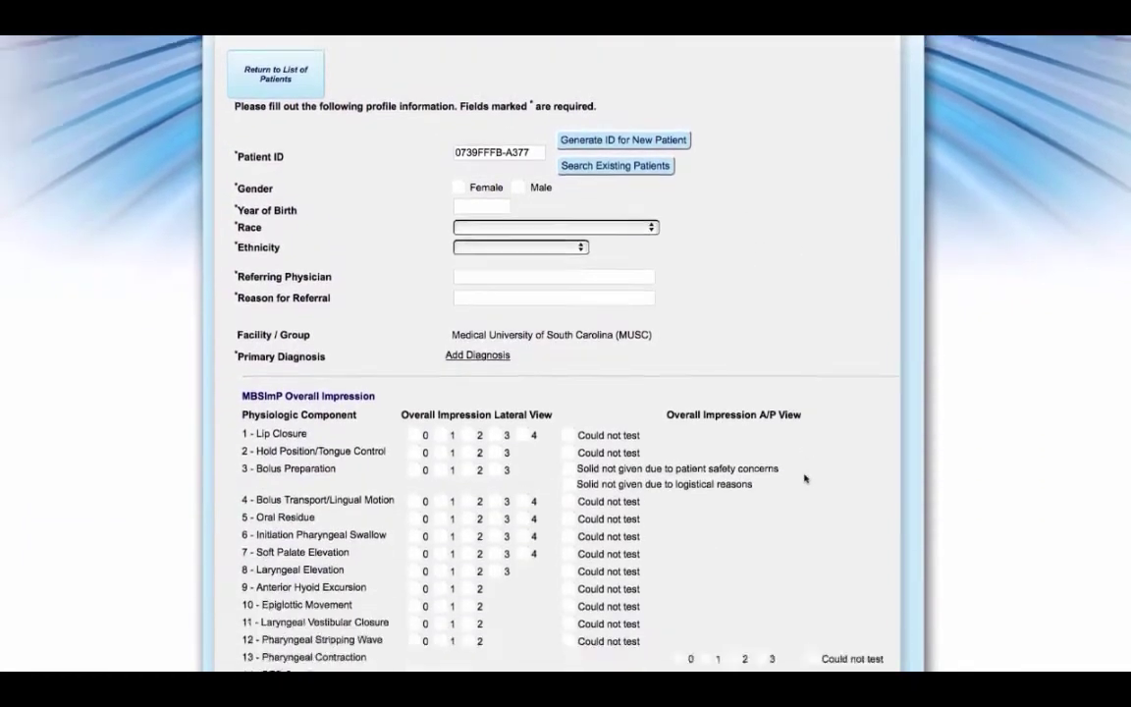
{"action": "left_click", "coordinate": [518, 90]}
{"action": "left_click", "coordinate": [470, 114]}
{"action": "type", "text": "1956"}
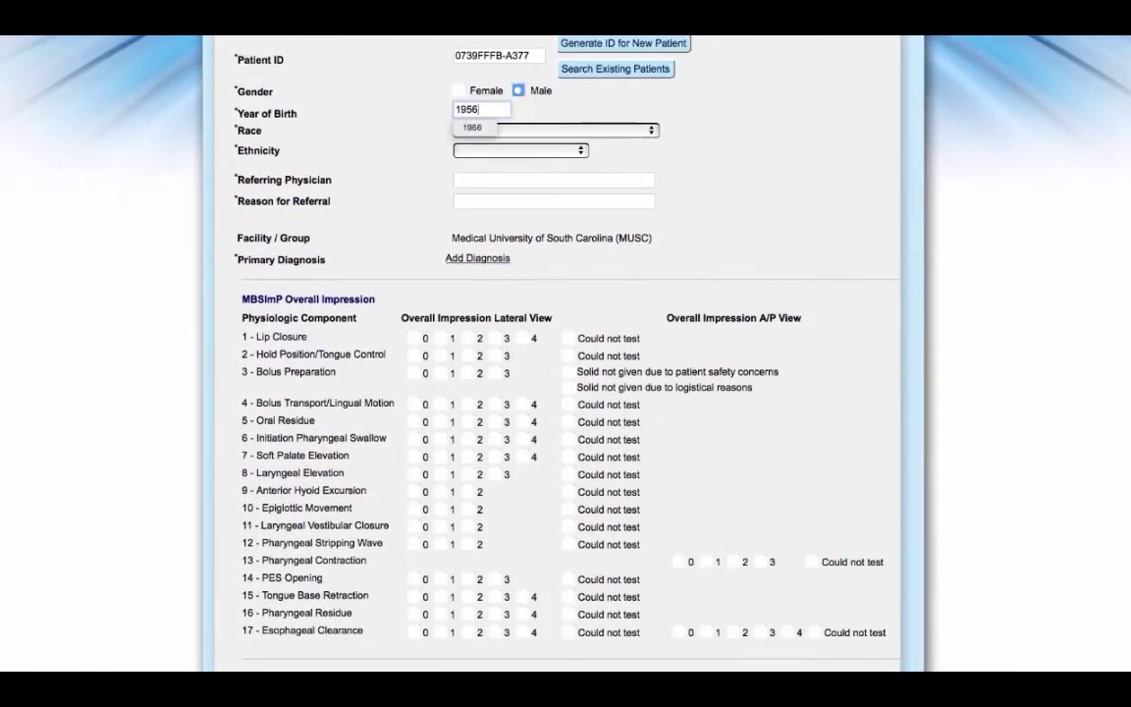
{"action": "left_click", "coordinate": [587, 130]}
{"action": "left_click", "coordinate": [514, 203]}
{"action": "left_click", "coordinate": [521, 151]}
Enter the referring physician, referral reason 'Dysphagia to solids', and Cerebrovascular Accident as primary diagnosis.
{"action": "left_click", "coordinate": [501, 157]}
{"action": "left_click", "coordinate": [471, 180]}
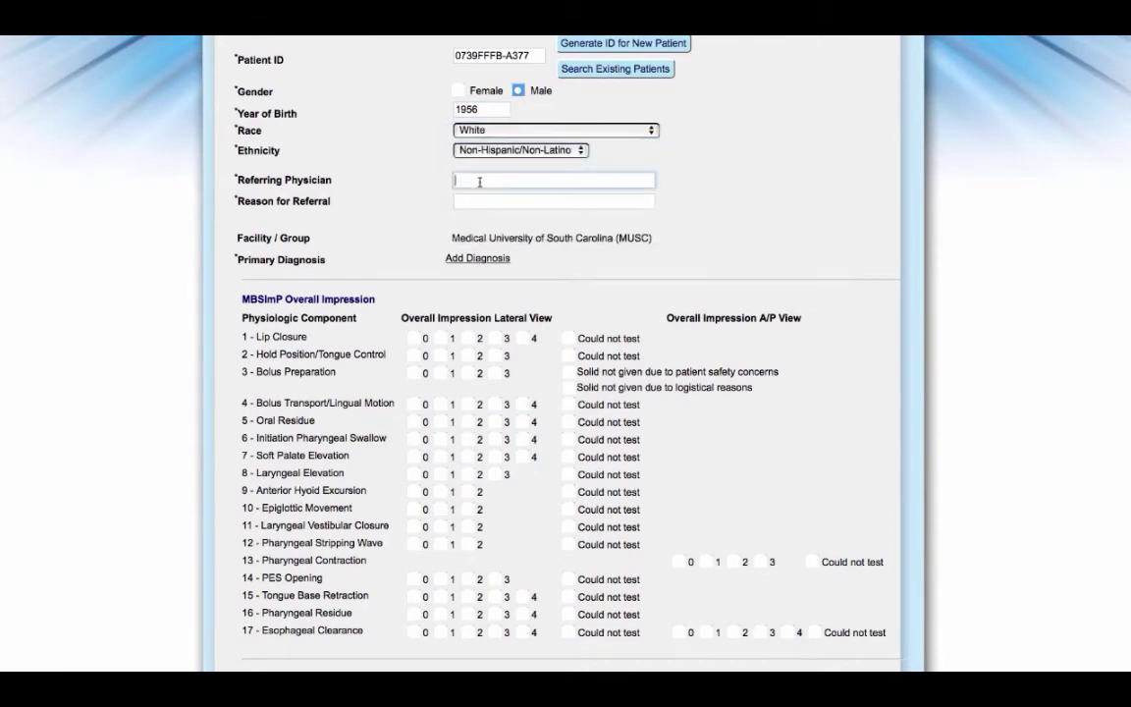
{"action": "type", "text": "Dr. Jones"}
{"action": "left_click", "coordinate": [468, 203]}
{"action": "type", "text": "Dysphagia to solids"}
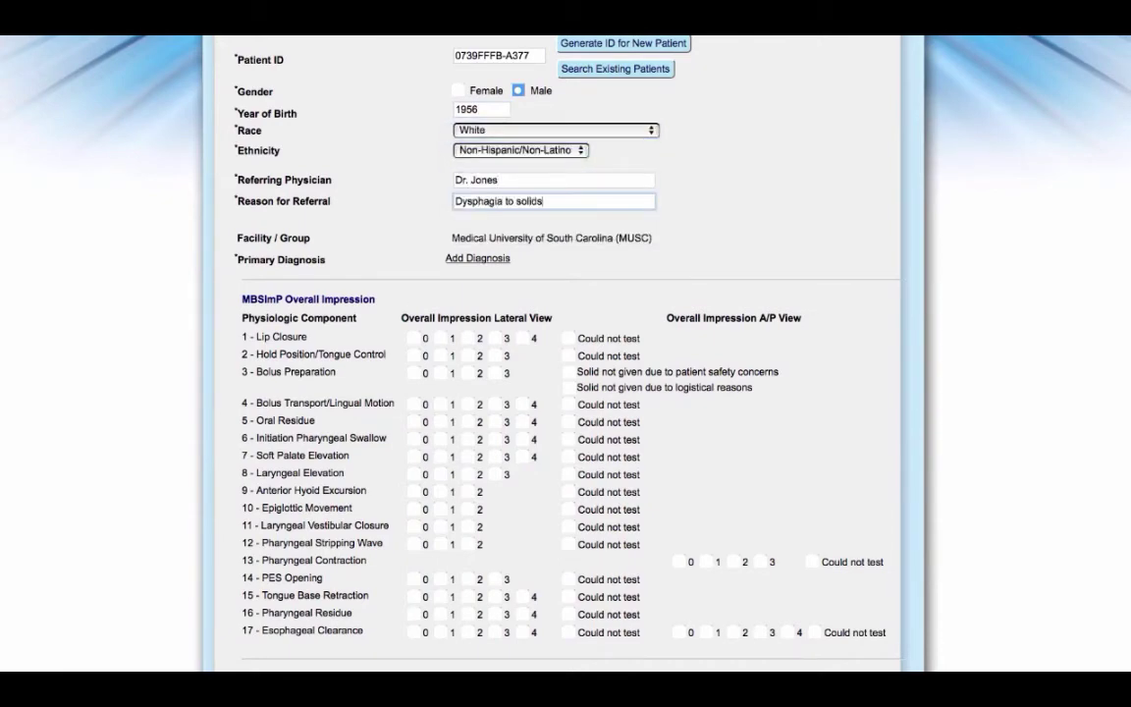
{"action": "left_click", "coordinate": [462, 258]}
{"action": "scroll", "coordinate": [468, 263], "scroll_direction": "down", "scroll_amount": 5}
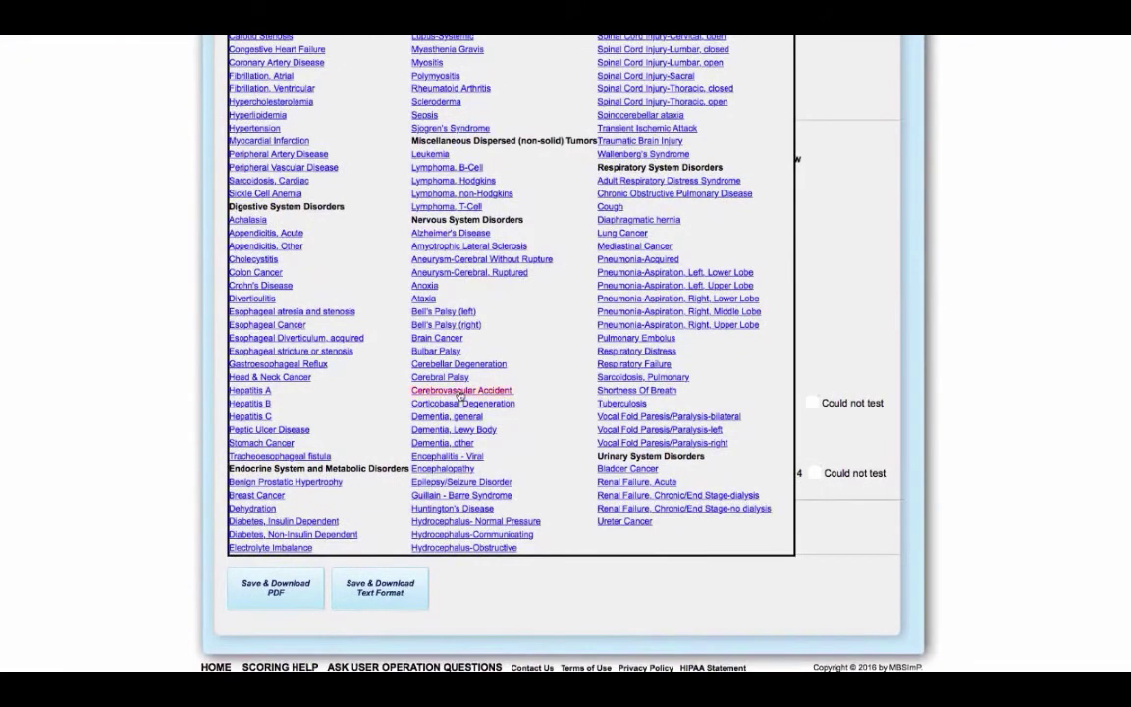
{"action": "left_click", "coordinate": [459, 393]}
Score Lip Closure 0, Tongue Control 2, Bolus Preparation 3, Bolus Transport 3, Oral Residue 2, Initiation 2, Soft Palate 2, Laryngeal Elevation 1.
{"action": "scroll", "coordinate": [459, 394], "scroll_direction": "down", "scroll_amount": 2}
{"action": "left_click", "coordinate": [413, 143]}
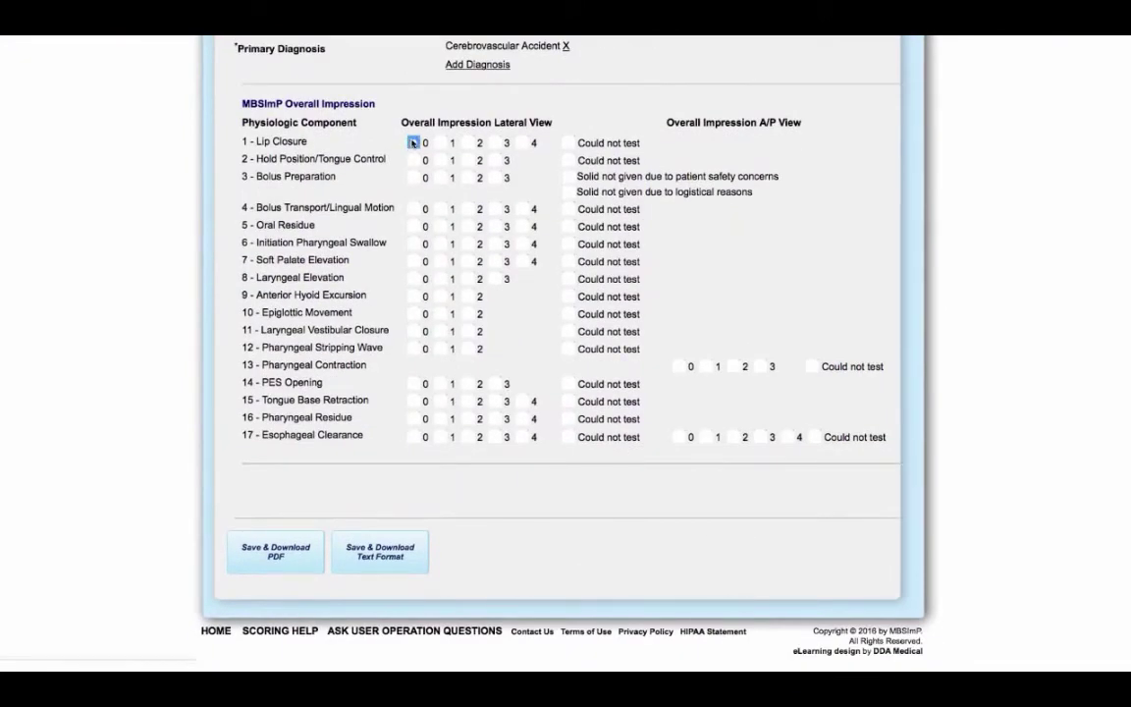
{"action": "left_click", "coordinate": [468, 160]}
{"action": "left_click", "coordinate": [495, 177]}
{"action": "left_click", "coordinate": [495, 208]}
{"action": "left_click", "coordinate": [468, 226]}
{"action": "left_click", "coordinate": [467, 243]}
{"action": "left_click", "coordinate": [468, 261]}
{"action": "left_click", "coordinate": [440, 279]}
Score Hyoid Excursion 1, Epiglottic Movement 2, Vestibular Closure 2, Stripping Wave 2, Pharyngeal Contraction 0, PES Opening 3, Tongue Base 2, Pharyngeal Residue 3, Esophageal Clearance 0.
{"action": "left_click", "coordinate": [440, 295]}
{"action": "left_click", "coordinate": [468, 313]}
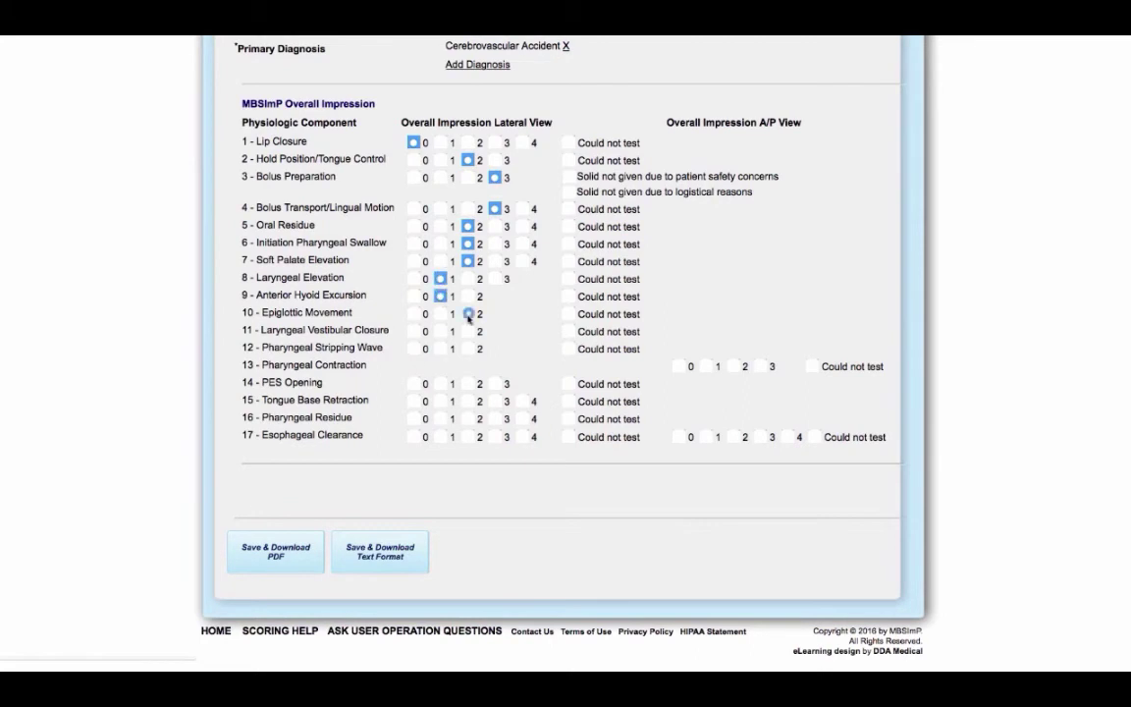
{"action": "left_click", "coordinate": [467, 331]}
{"action": "left_click", "coordinate": [467, 349]}
{"action": "left_click", "coordinate": [679, 366]}
{"action": "left_click", "coordinate": [495, 384]}
{"action": "left_click", "coordinate": [468, 402]}
{"action": "left_click", "coordinate": [495, 419]}
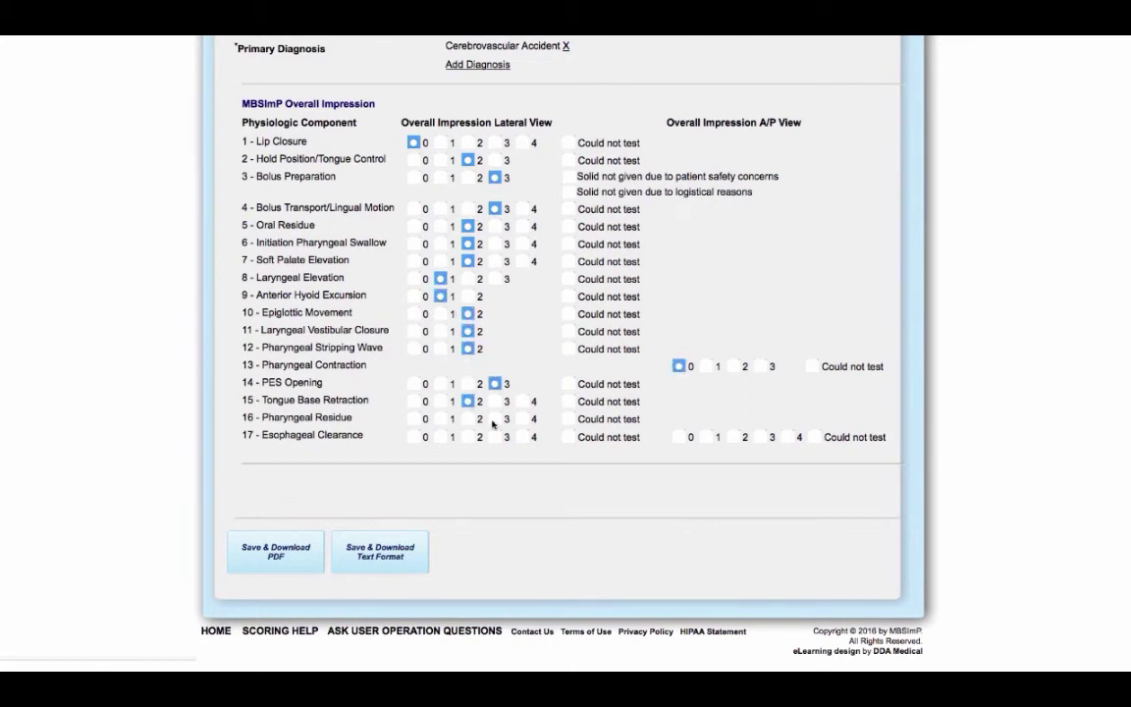
{"action": "left_click", "coordinate": [679, 437]}
{"action": "scroll", "coordinate": [654, 513], "scroll_direction": "down", "scroll_amount": 1}
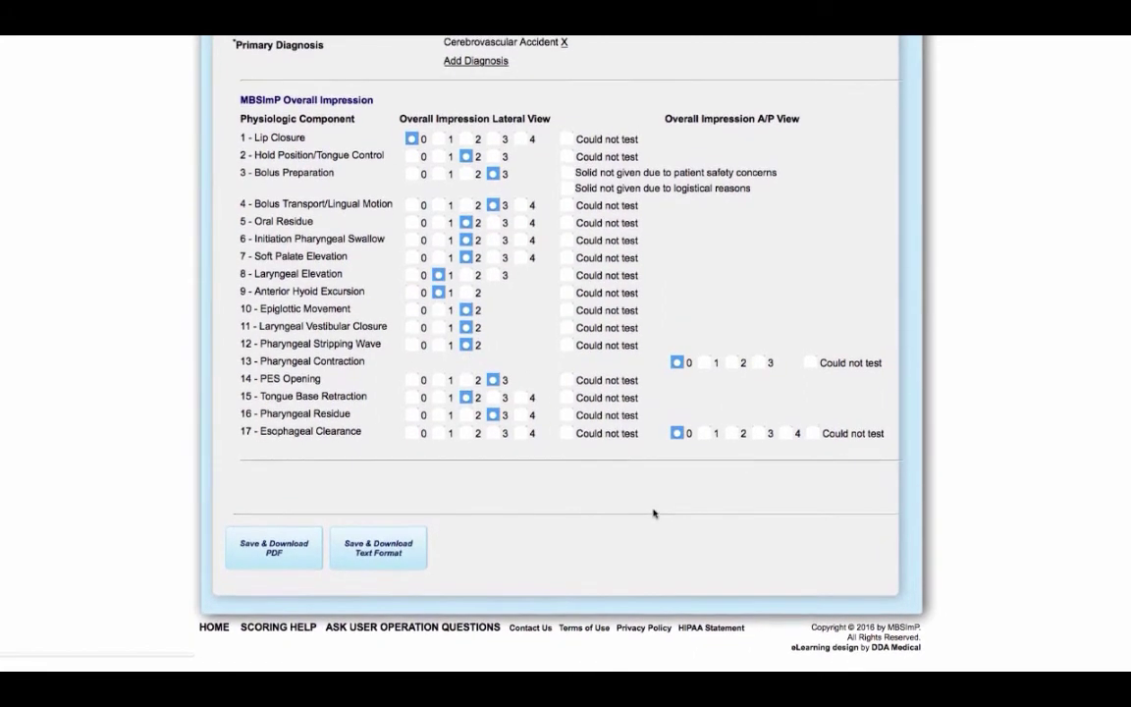
Download the scored express report as a PDF and review both pages in Adobe Reader.
{"action": "left_click", "coordinate": [275, 548]}
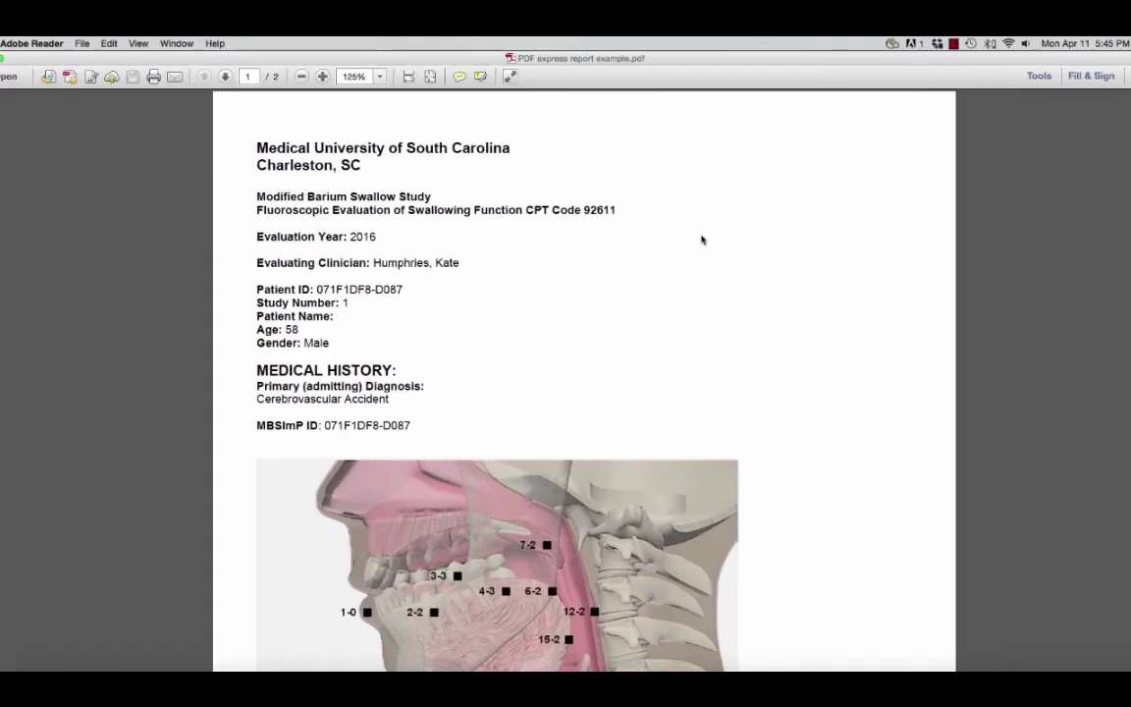
{"action": "scroll", "coordinate": [703, 240], "scroll_direction": "down", "scroll_amount": 5}
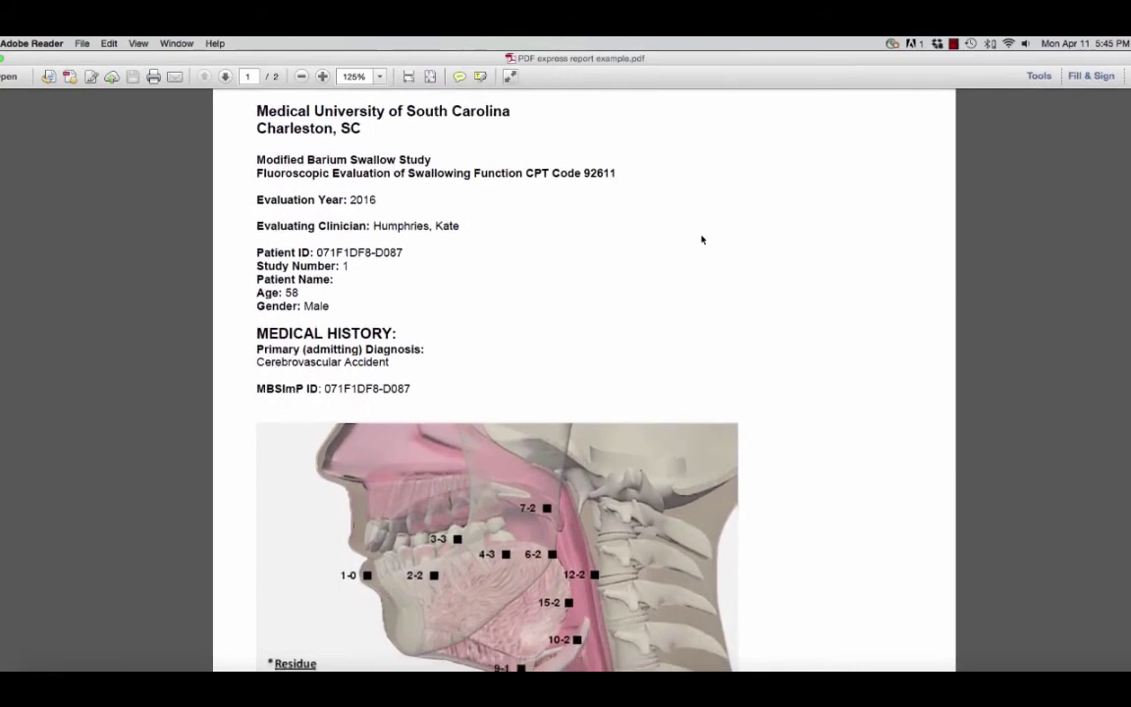
{"action": "scroll", "coordinate": [702, 240], "scroll_direction": "down", "scroll_amount": 5}
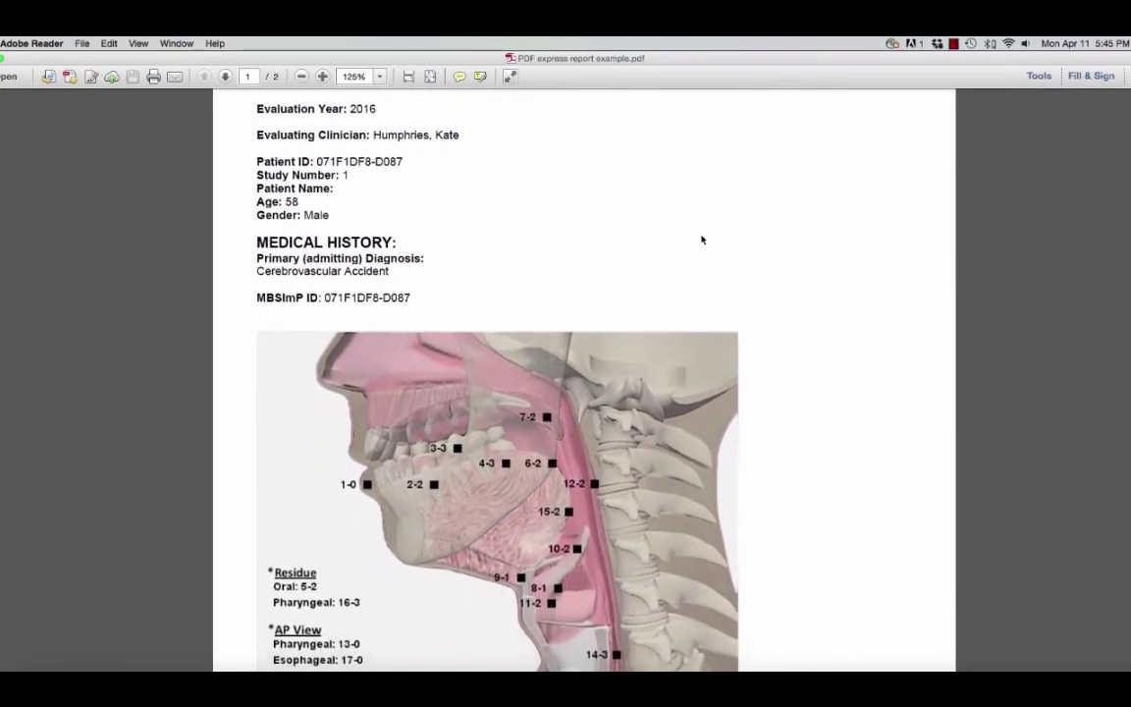
{"action": "scroll", "coordinate": [702, 239], "scroll_direction": "down", "scroll_amount": 5}
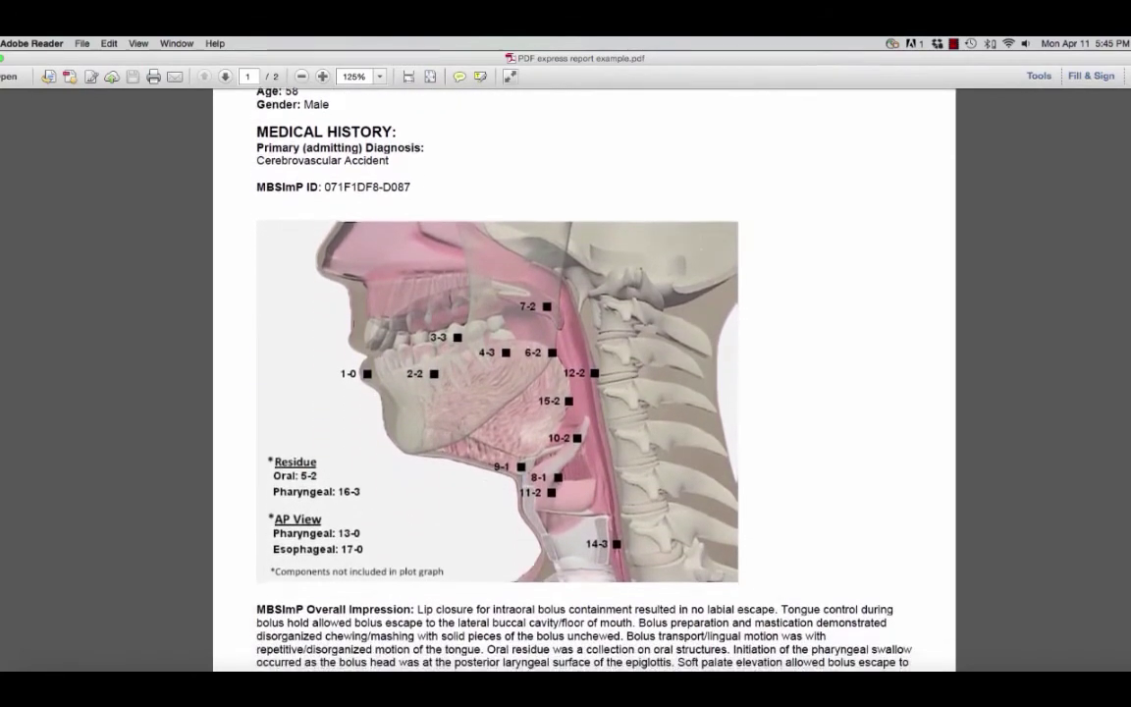
{"action": "scroll", "coordinate": [703, 236], "scroll_direction": "down", "scroll_amount": 2}
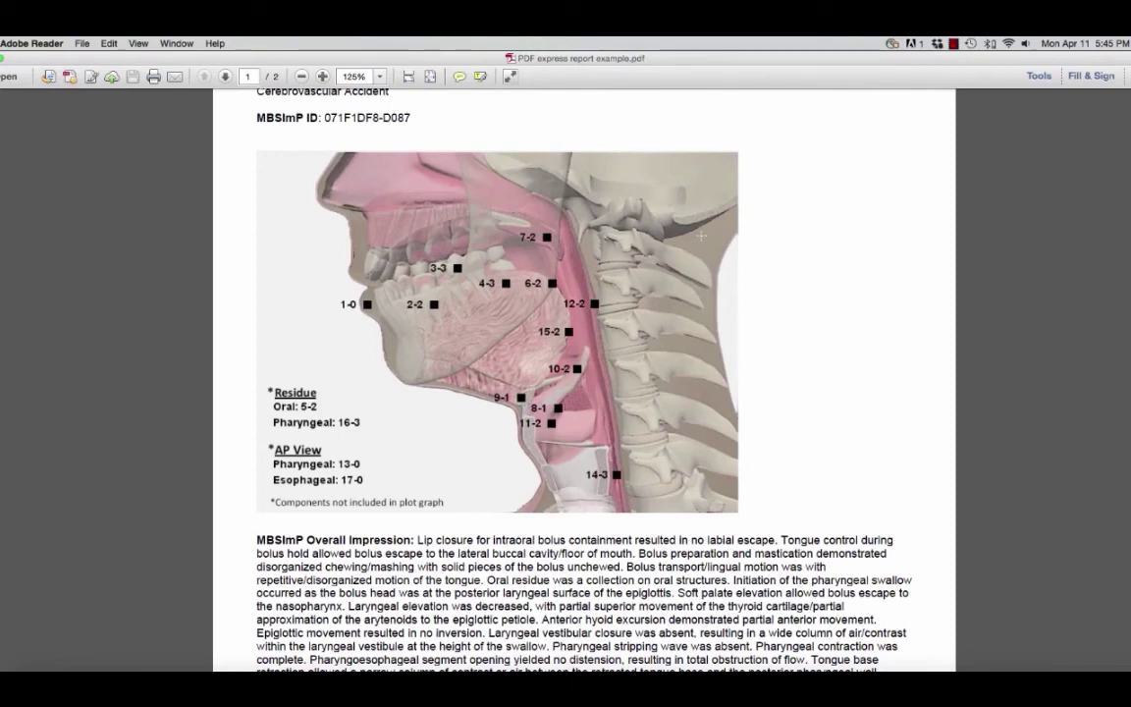
{"action": "scroll", "coordinate": [702, 236], "scroll_direction": "down", "scroll_amount": 5}
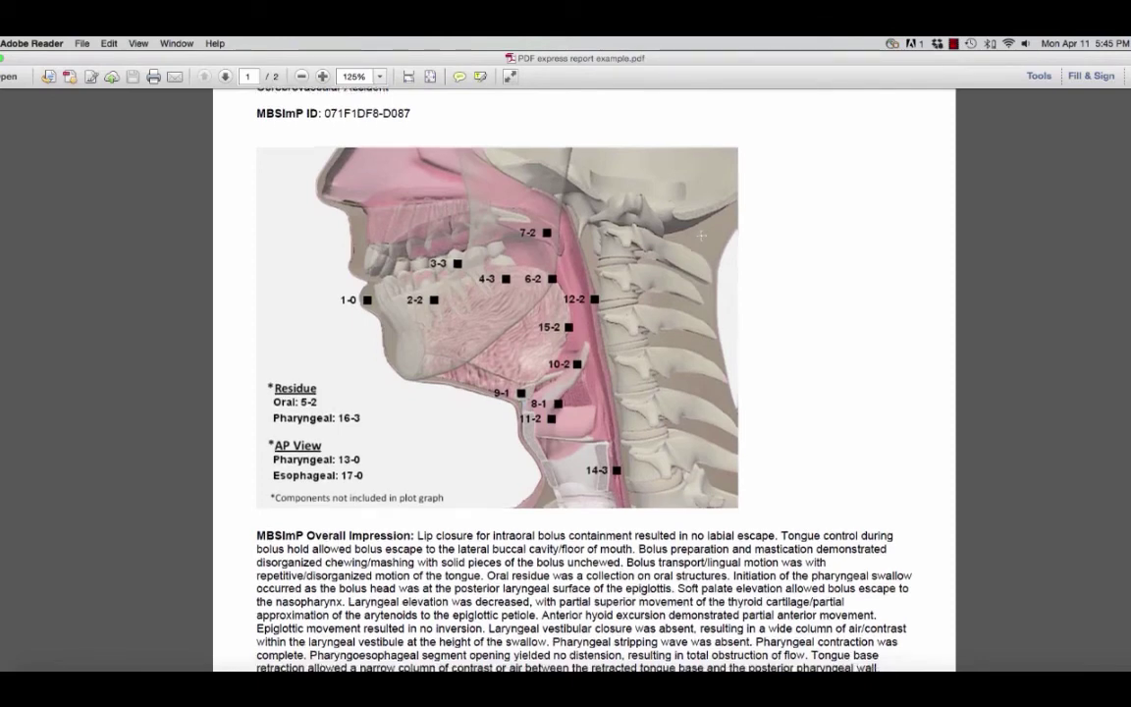
{"action": "scroll", "coordinate": [701, 234], "scroll_direction": "down", "scroll_amount": 5}
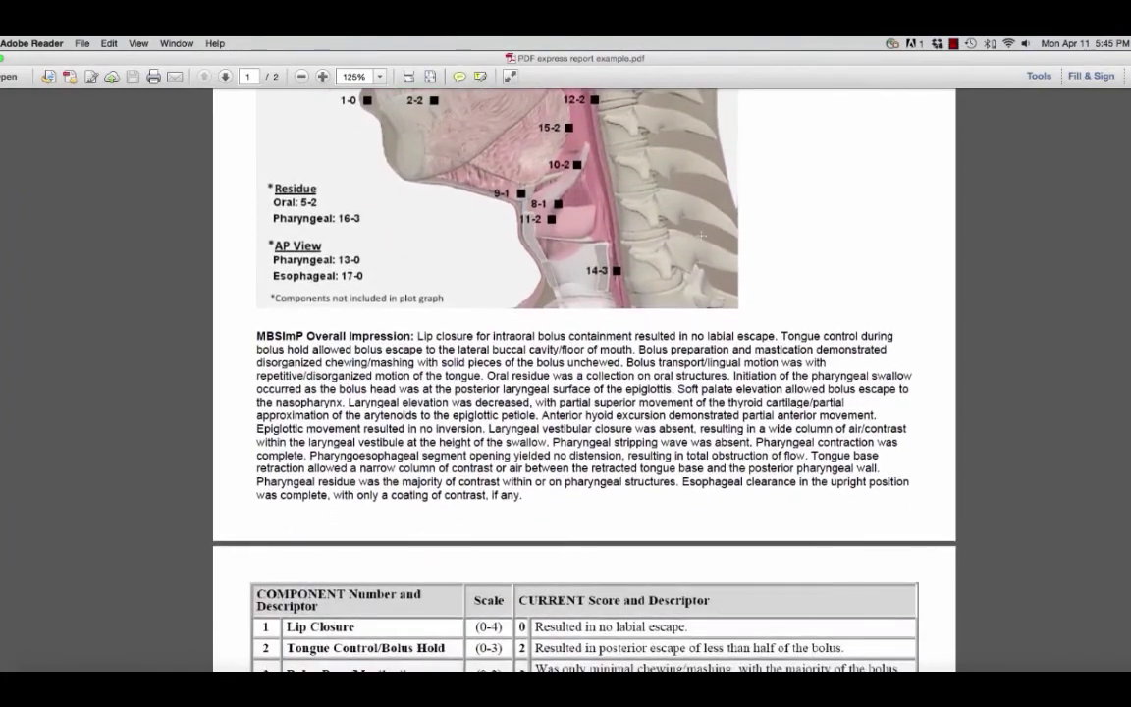
{"action": "scroll", "coordinate": [700, 232], "scroll_direction": "down", "scroll_amount": 6}
{"action": "scroll", "coordinate": [701, 232], "scroll_direction": "down", "scroll_amount": 5}
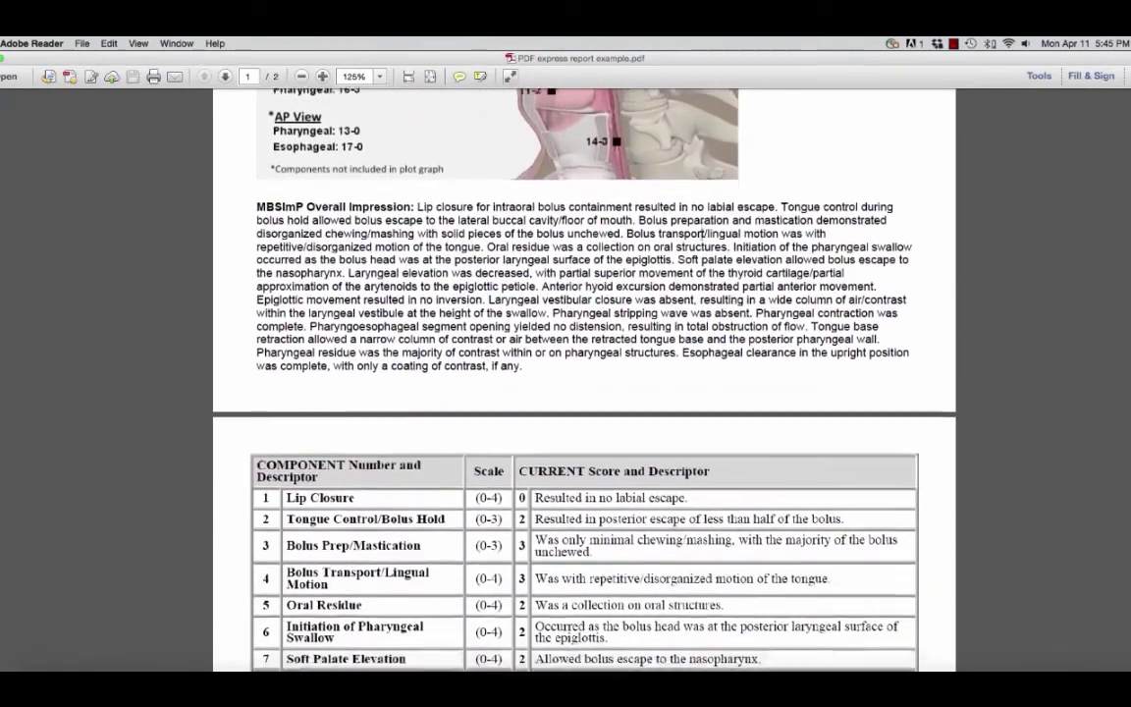
{"action": "scroll", "coordinate": [703, 229], "scroll_direction": "down", "scroll_amount": 7}
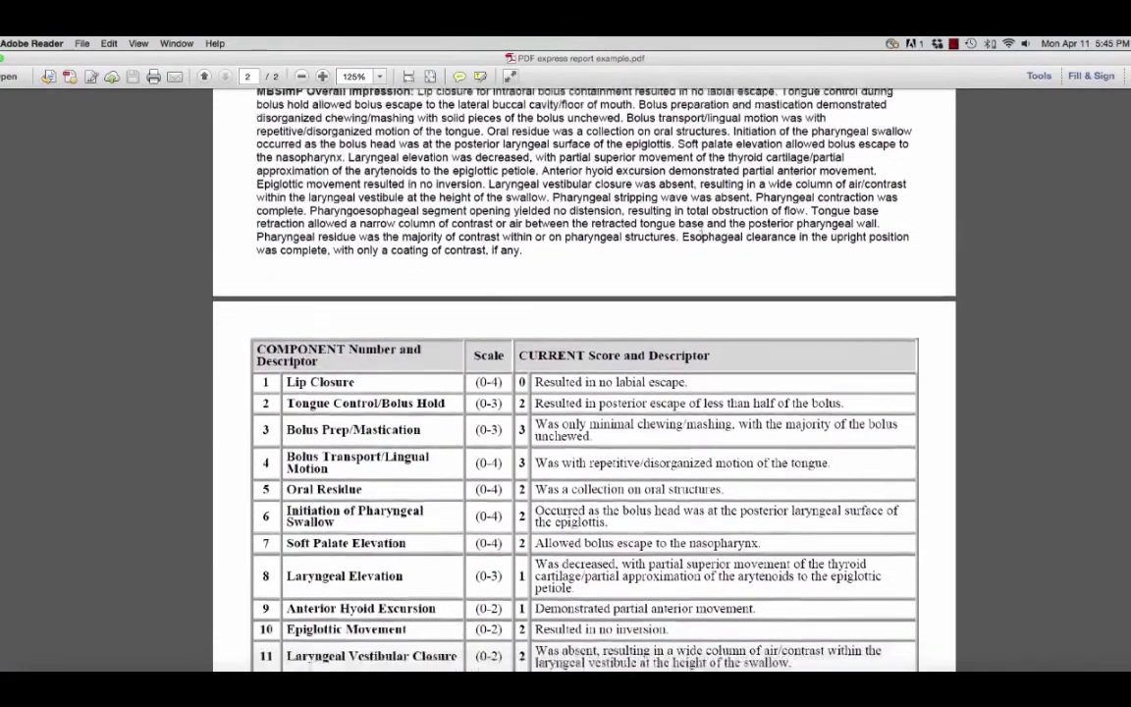
{"action": "scroll", "coordinate": [702, 234], "scroll_direction": "down", "scroll_amount": 8}
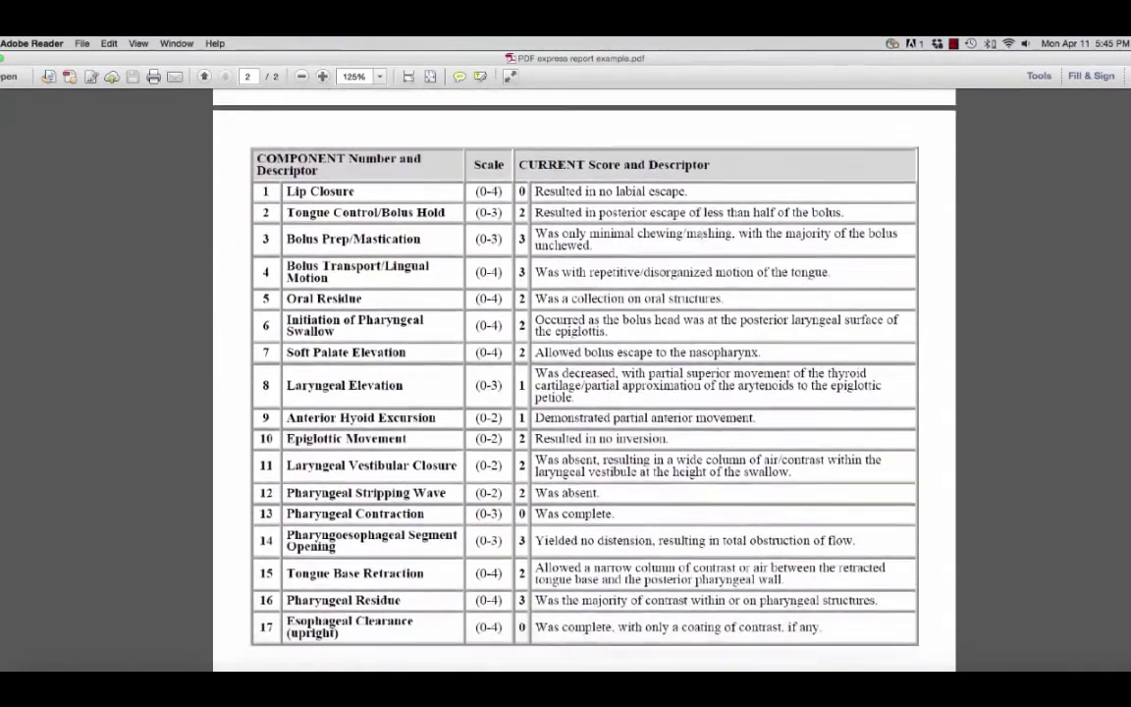
{"action": "scroll", "coordinate": [702, 233], "scroll_direction": "down", "scroll_amount": 8}
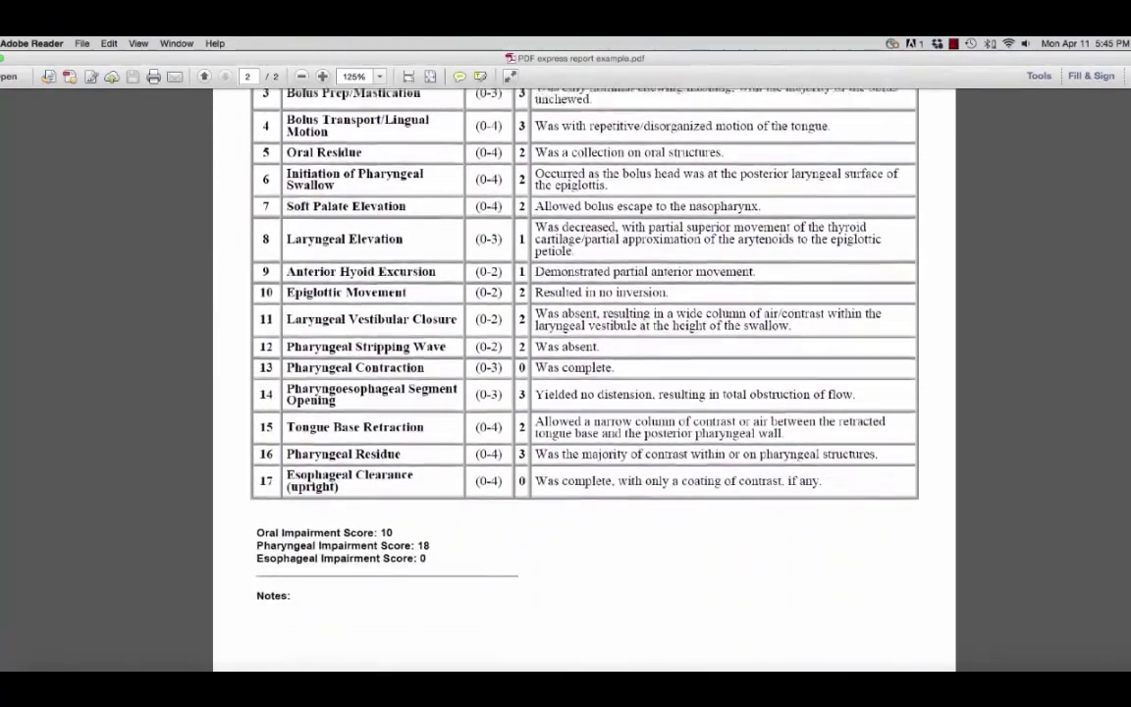
{"action": "scroll", "coordinate": [702, 234], "scroll_direction": "down", "scroll_amount": 5}
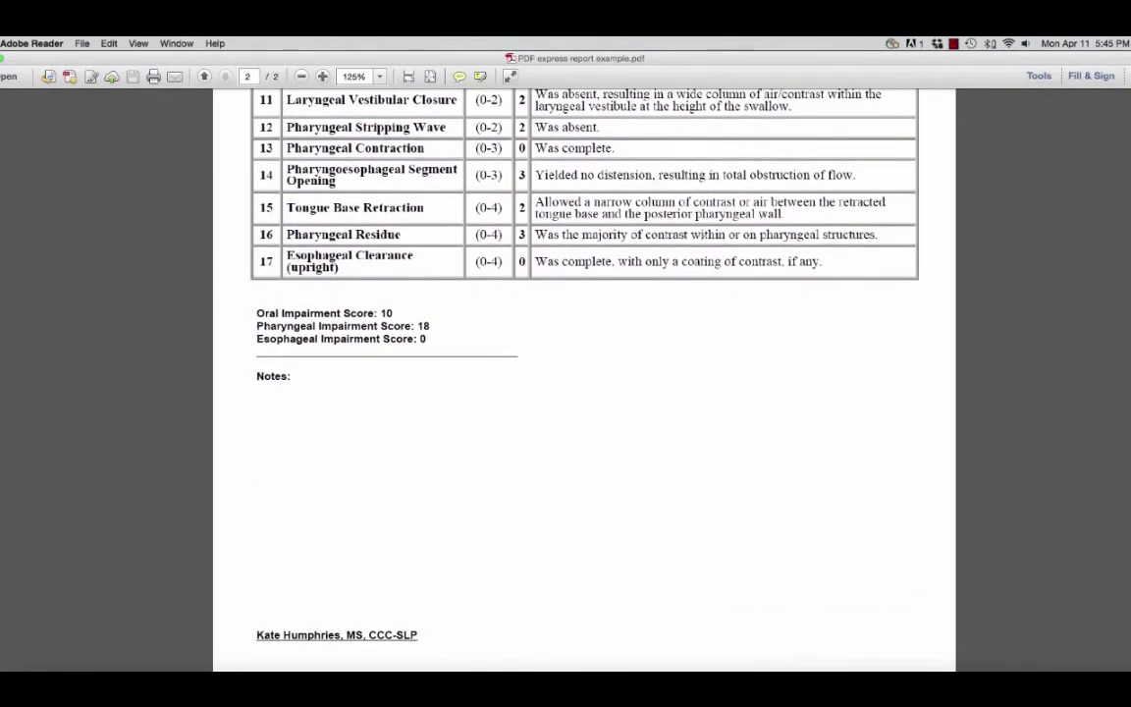
{"action": "scroll", "coordinate": [499, 220], "scroll_direction": "up", "scroll_amount": 20}
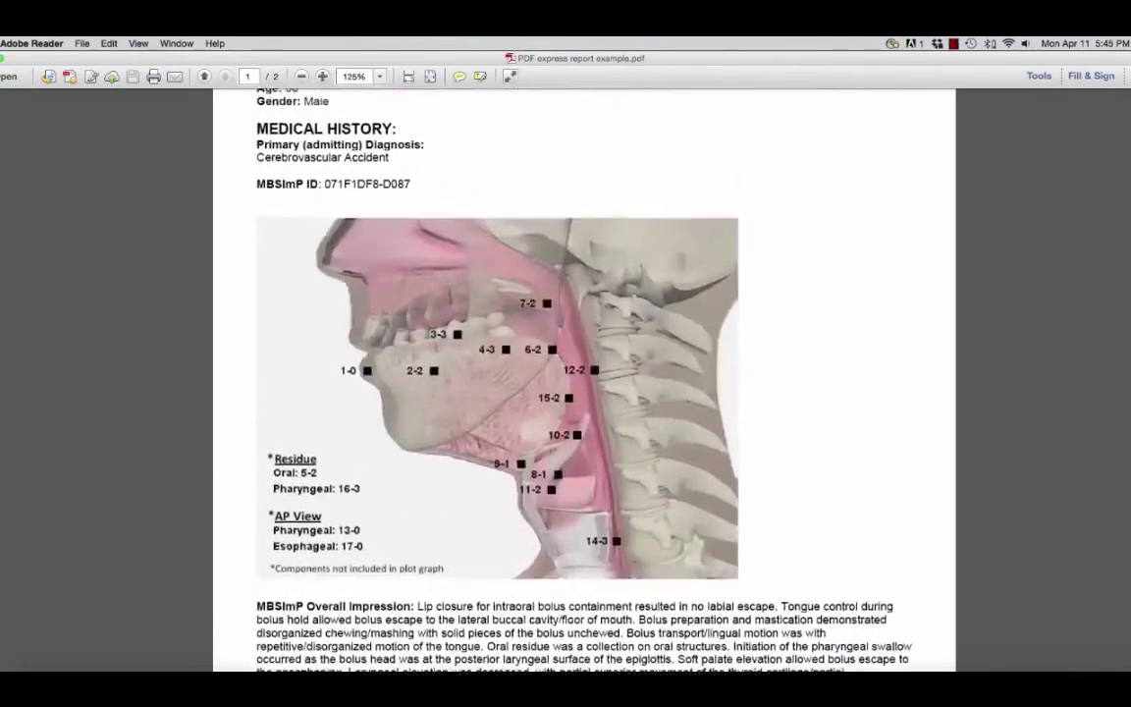
Select and copy all of the report's text for the Epic progress note.
{"action": "key", "text": "super+a"}
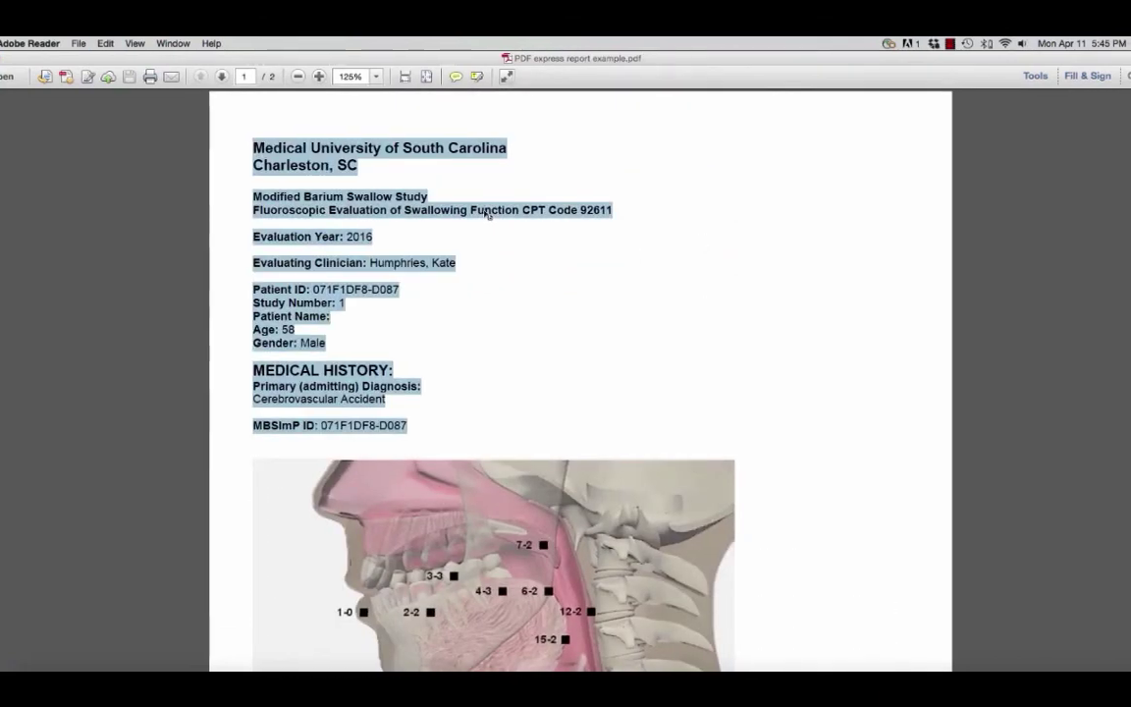
{"action": "left_click", "coordinate": [506, 218]}
{"action": "key", "text": "super+Tab"}
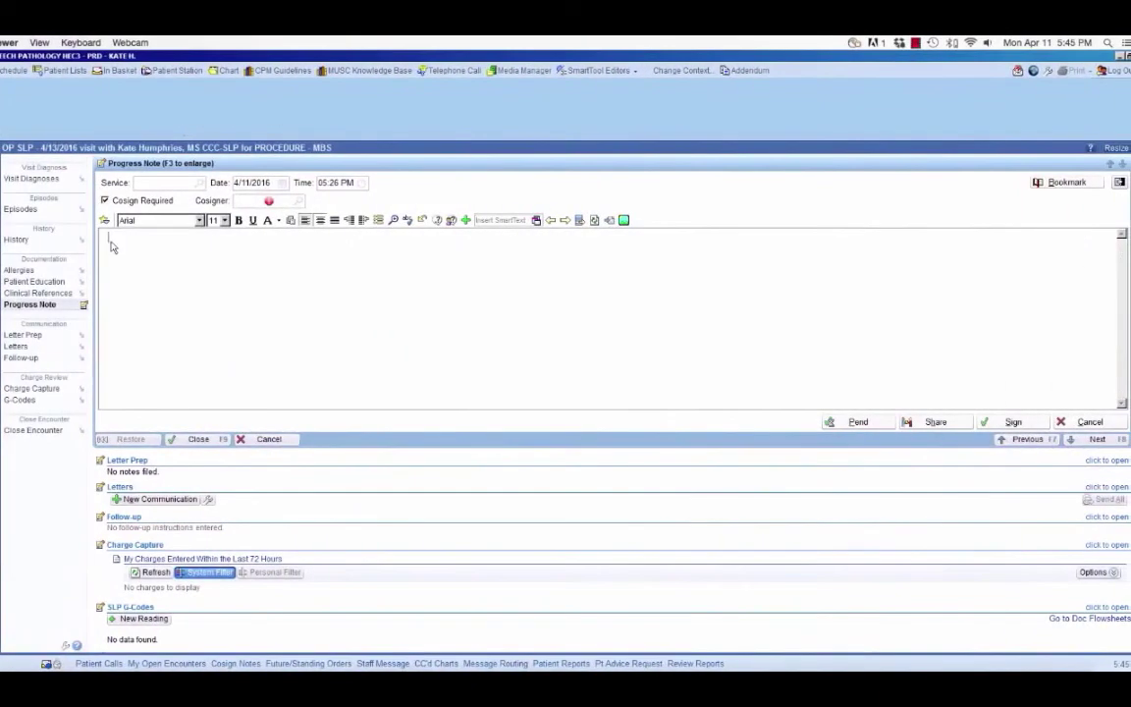
Paste the report text into the Epic progress note, then download the text-format report and view it in Word.
{"action": "right_click", "coordinate": [104, 239]}
{"action": "left_click", "coordinate": [94, 355]}
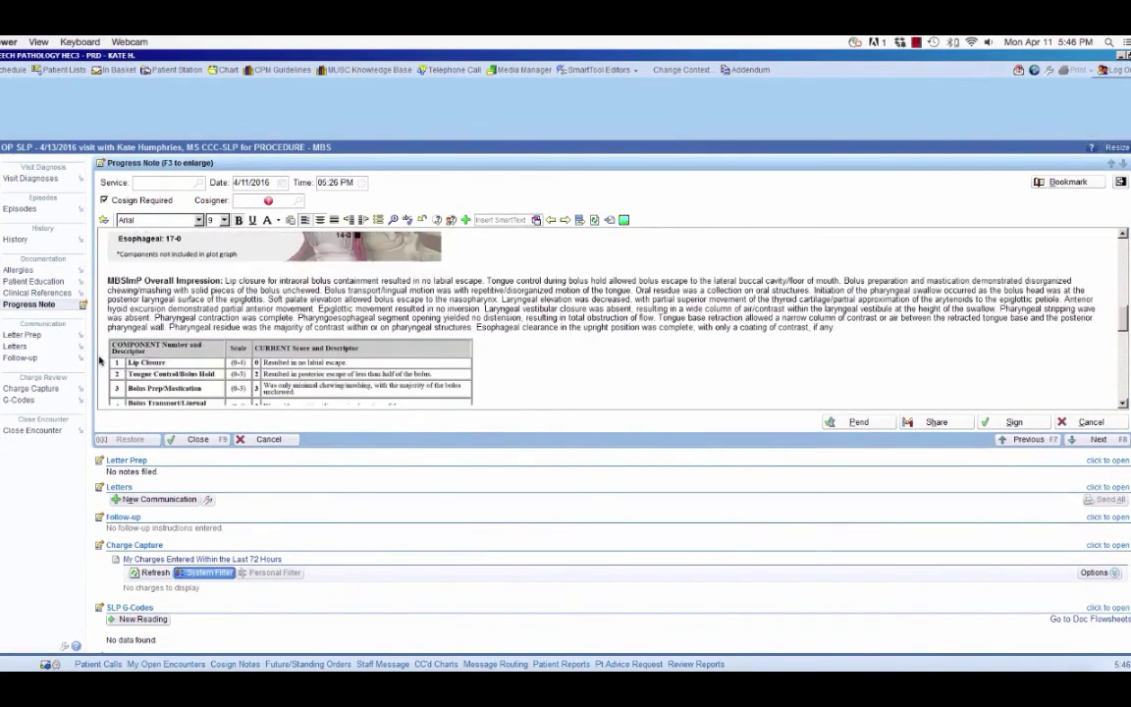
{"action": "key", "text": "super+Tab"}
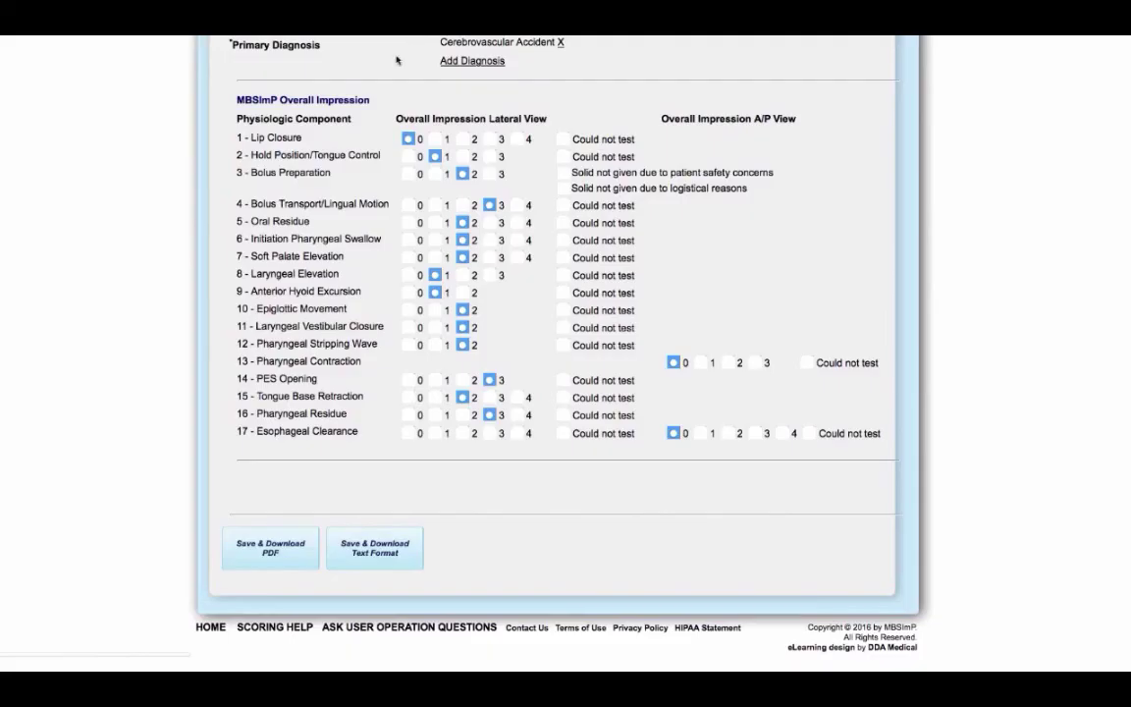
{"action": "left_click", "coordinate": [371, 542]}
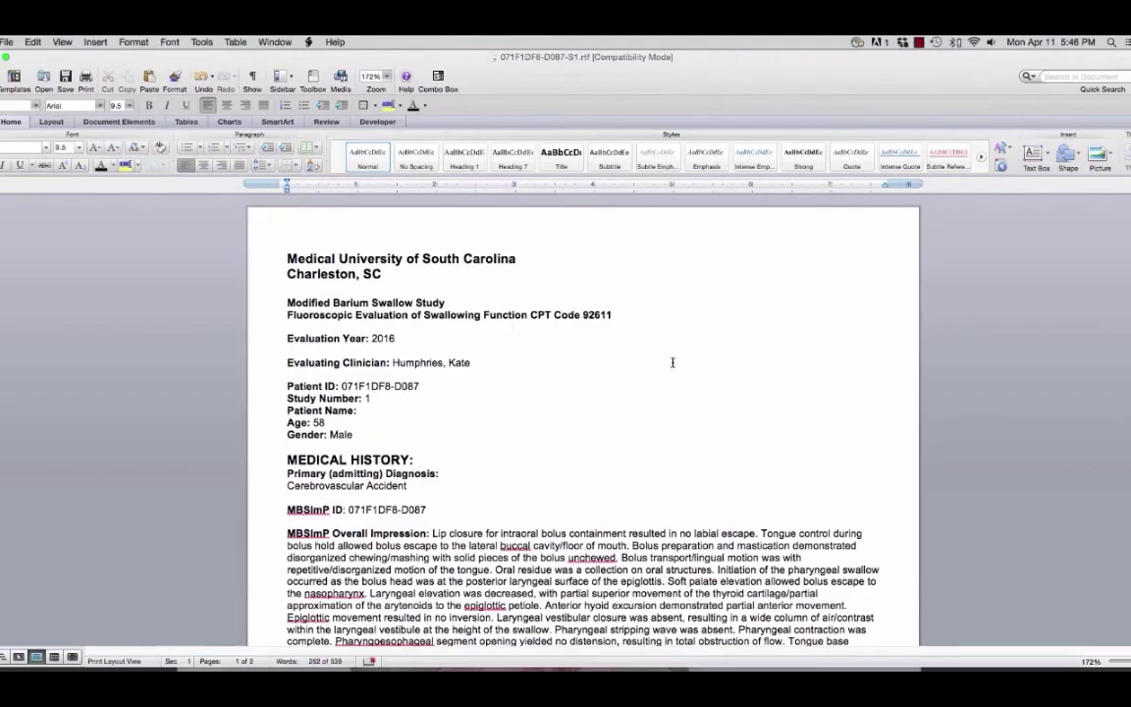
{"action": "scroll", "coordinate": [673, 362], "scroll_direction": "down", "scroll_amount": 9}
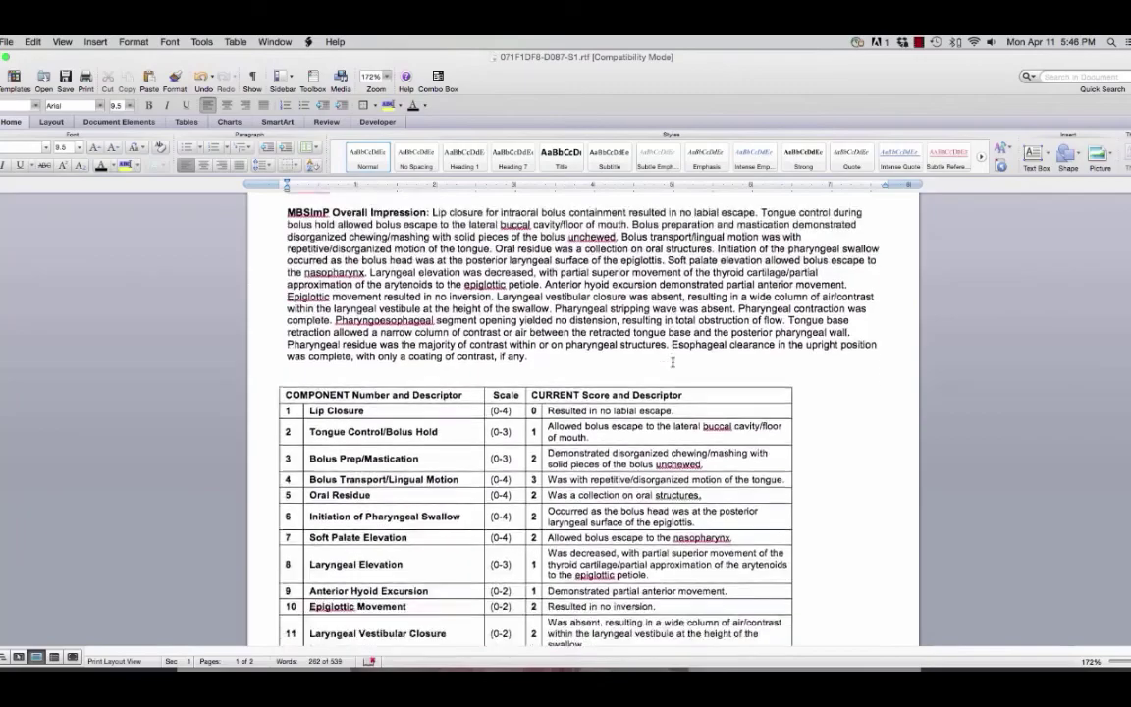